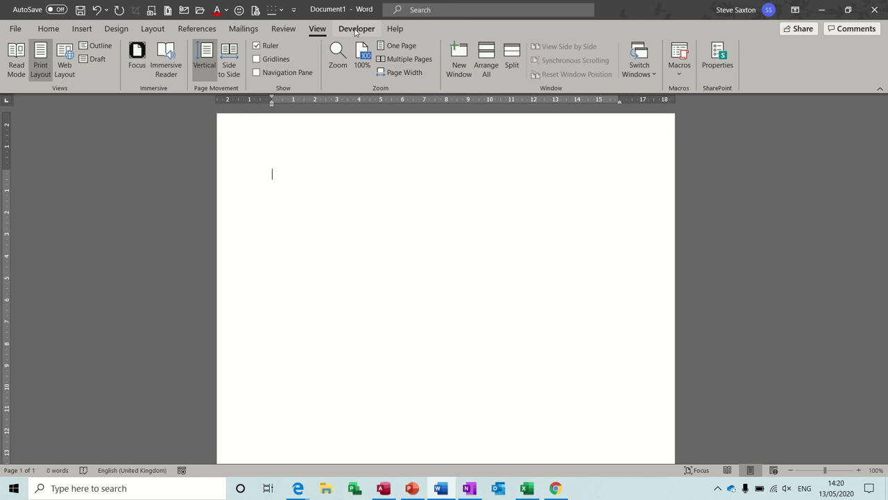
{"action": "left_click", "coordinate": [294, 11]}
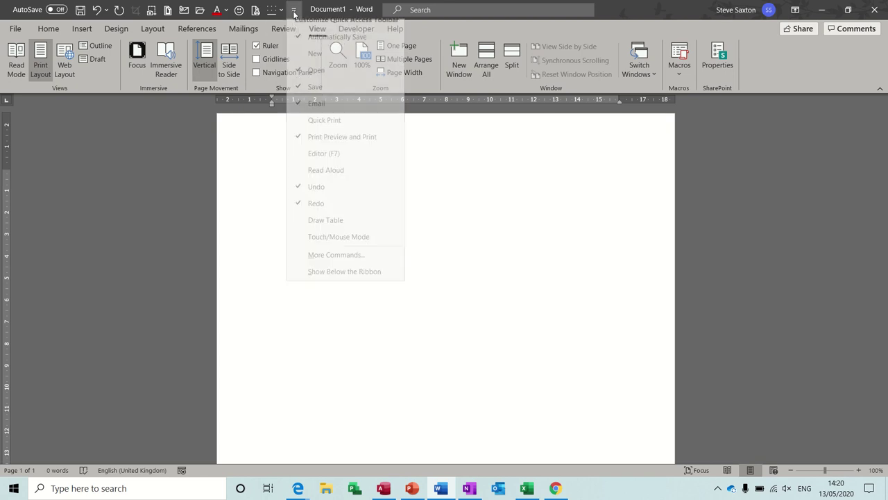
{"action": "left_click", "coordinate": [362, 262]}
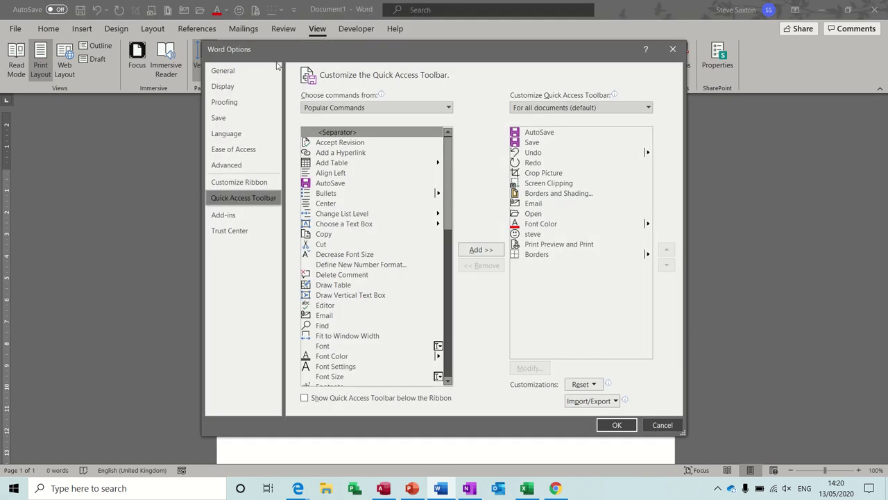
{"action": "left_click", "coordinate": [233, 183]}
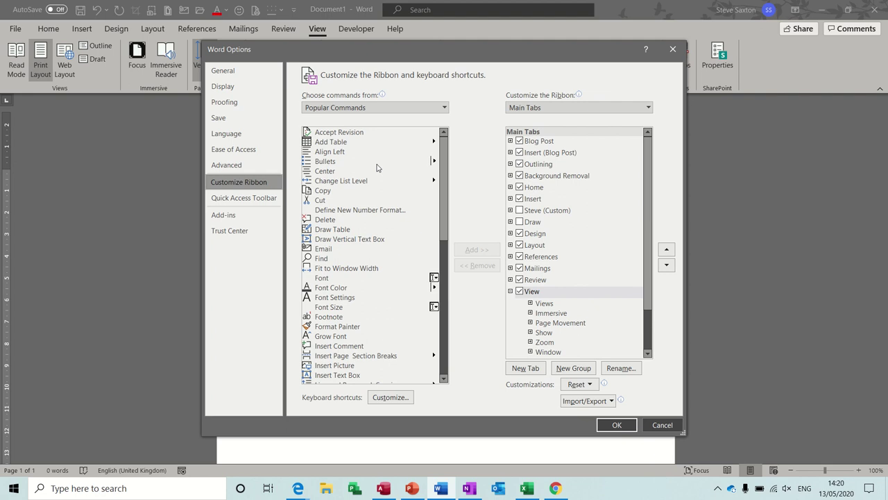
{"action": "left_click", "coordinate": [659, 425]}
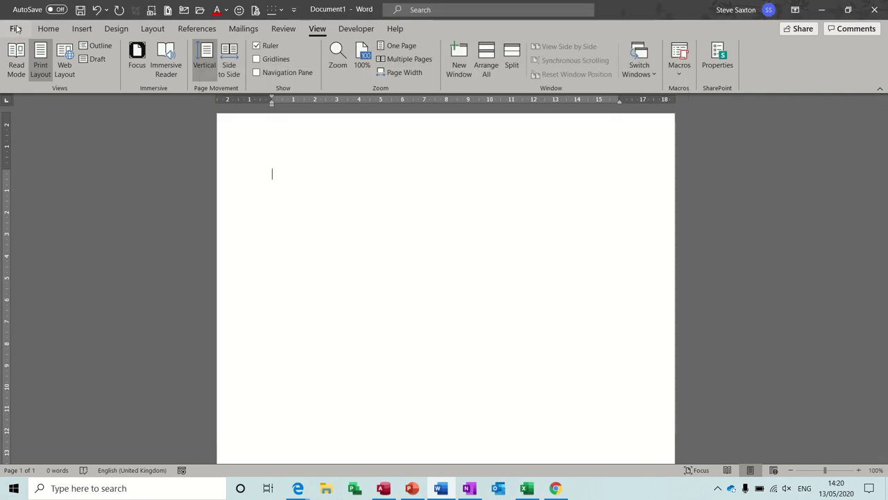
Show the existing hidden custom tab that sits after Insert on the ribbon and apply the ribbon customization
{"action": "left_click", "coordinate": [17, 30]}
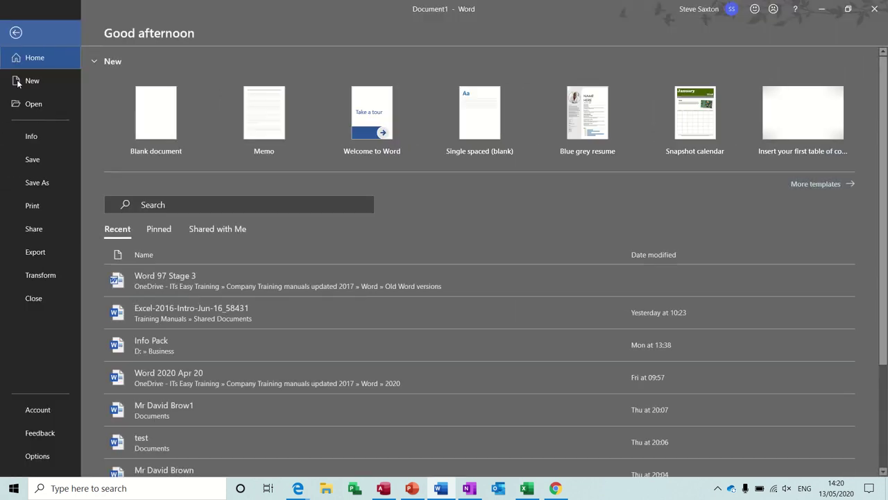
{"action": "left_click", "coordinate": [38, 455]}
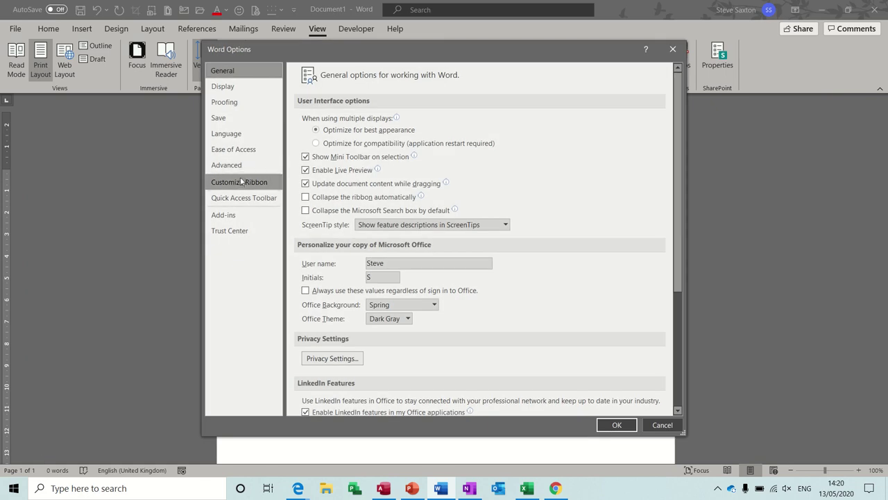
{"action": "left_click", "coordinate": [241, 182]}
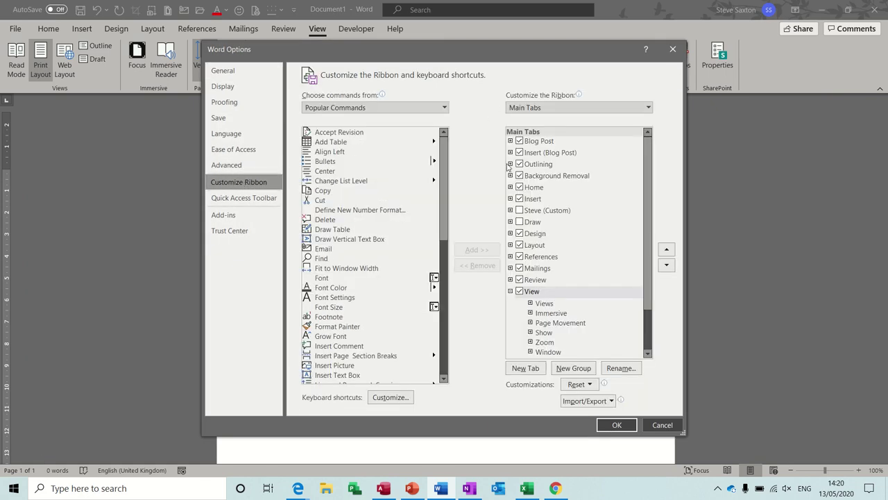
{"action": "left_click", "coordinate": [519, 213]}
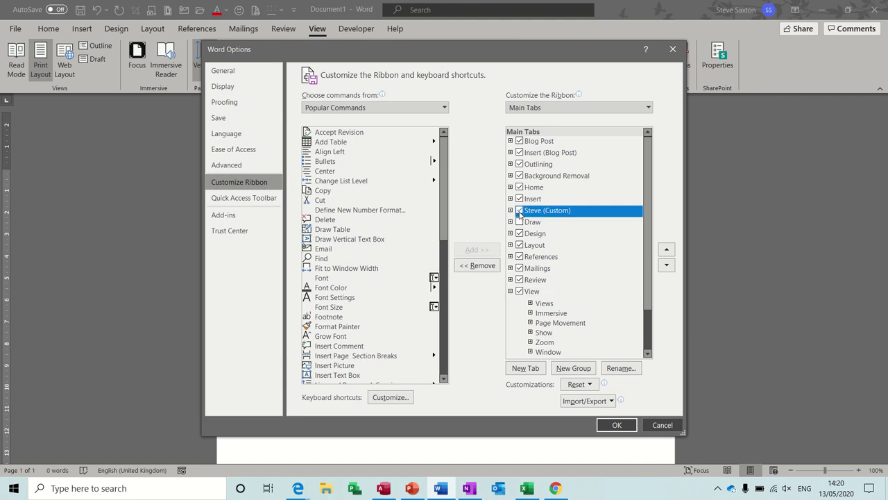
{"action": "left_click", "coordinate": [619, 425]}
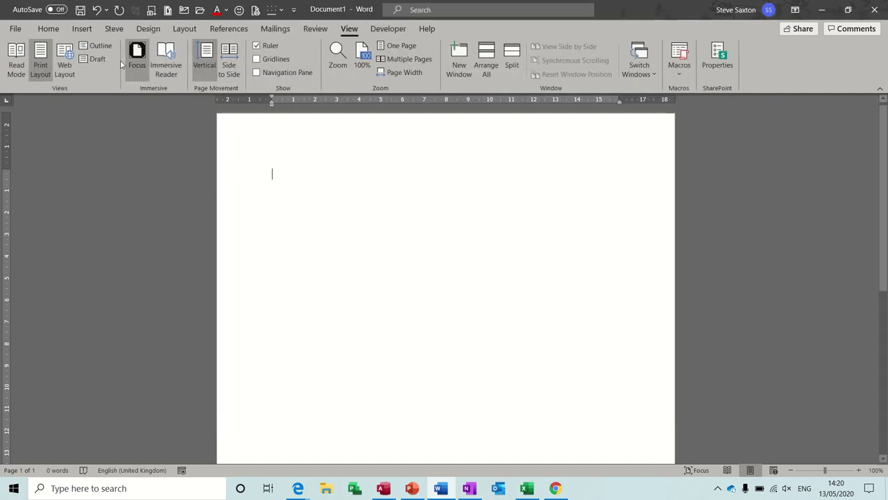
Examine the groups on the custom tab and compare them with the Design, Layout, References and Mailings tabs
{"action": "left_click", "coordinate": [113, 31]}
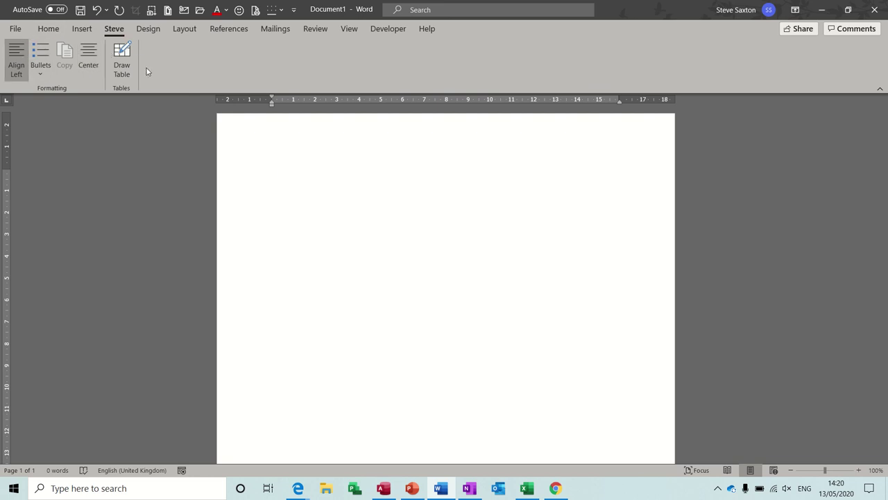
{"action": "left_click", "coordinate": [148, 30]}
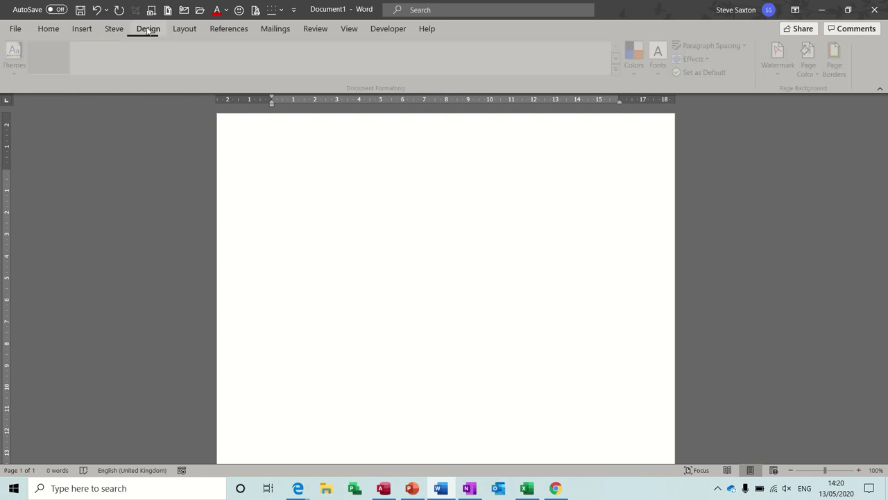
{"action": "left_click", "coordinate": [185, 28]}
{"action": "left_click", "coordinate": [229, 28]}
{"action": "left_click", "coordinate": [273, 31]}
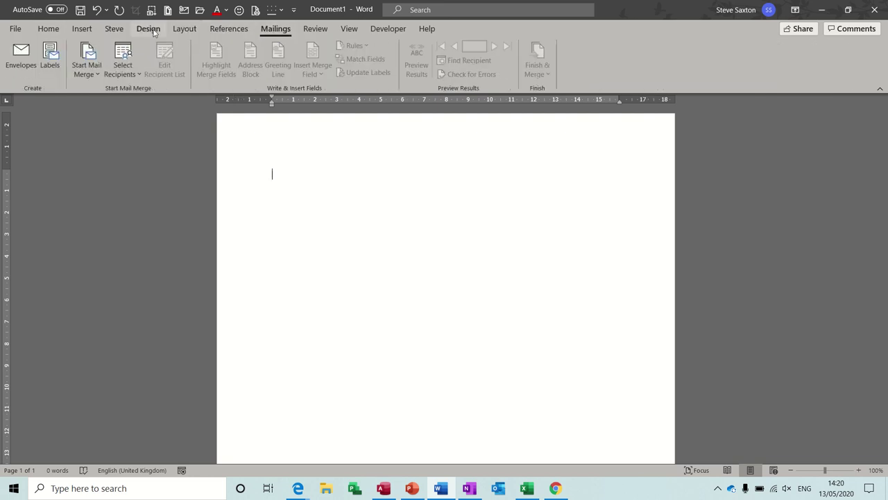
{"action": "left_click", "coordinate": [115, 31]}
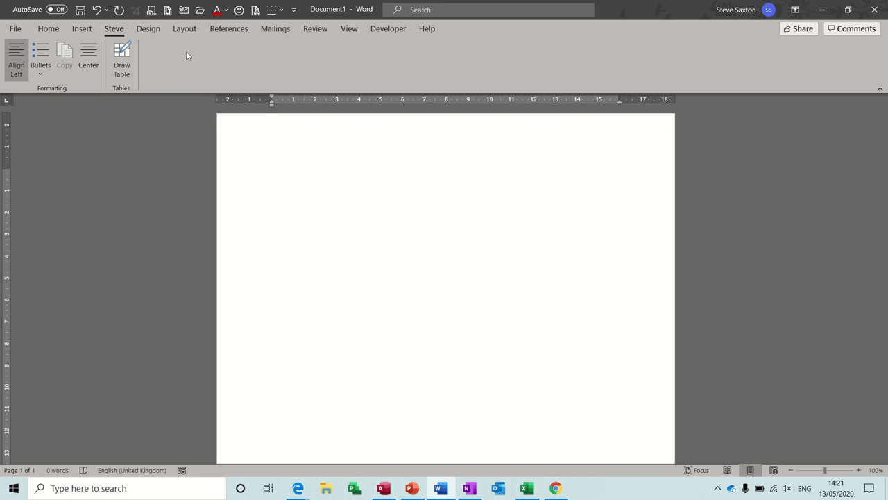
Open the ribbon customization options and hide the existing custom tab that sits after Insert
{"action": "left_click", "coordinate": [15, 29]}
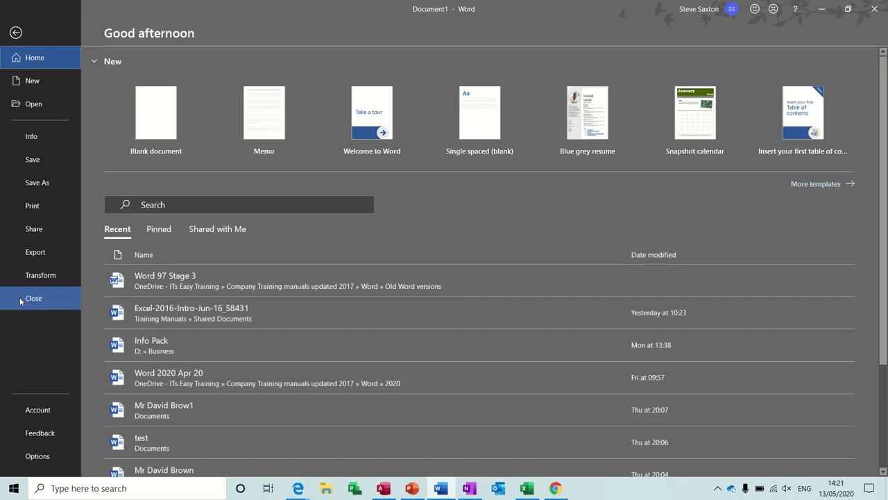
{"action": "left_click", "coordinate": [34, 455]}
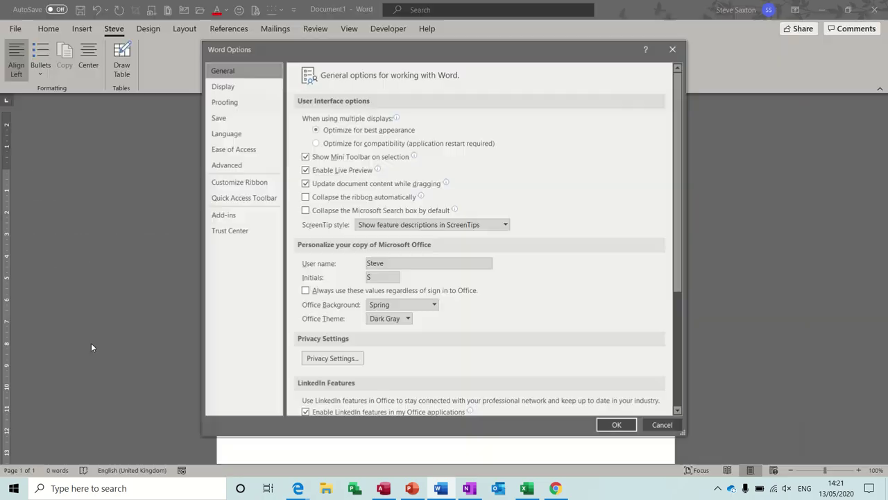
{"action": "left_click", "coordinate": [252, 186]}
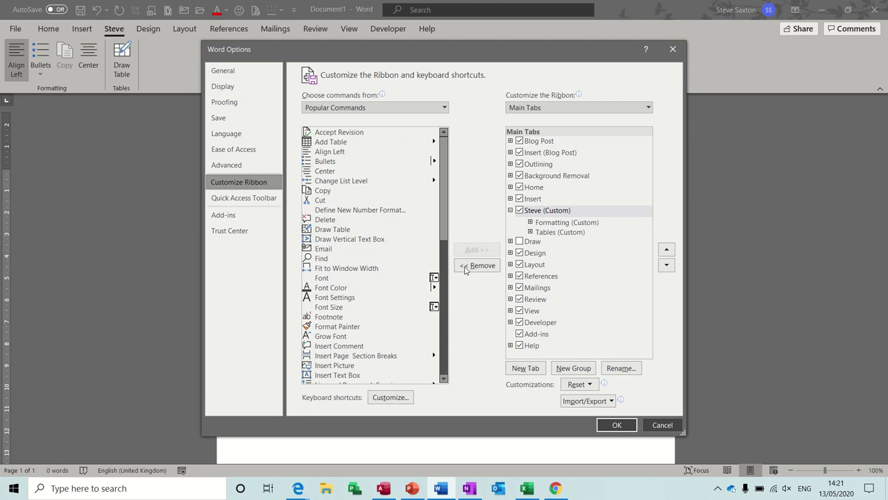
{"action": "left_click", "coordinate": [520, 211]}
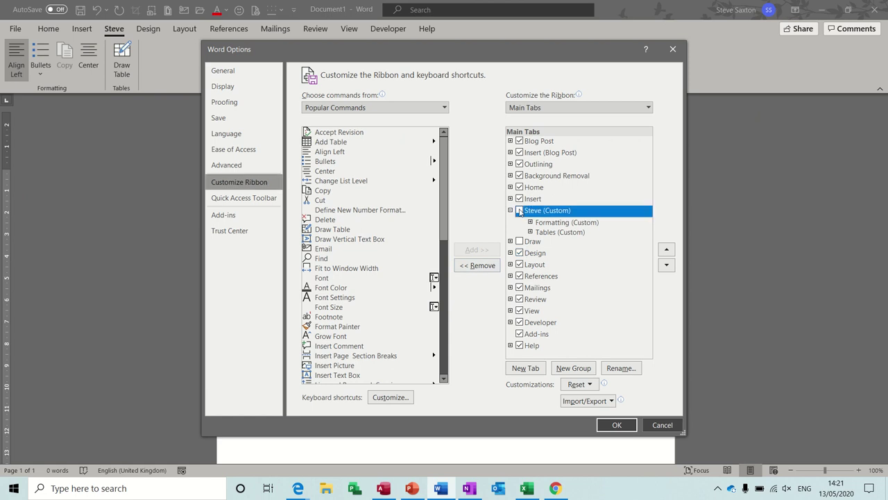
Create a new ribbon tab after the hidden custom tab and name it Formatting
{"action": "left_click", "coordinate": [524, 369]}
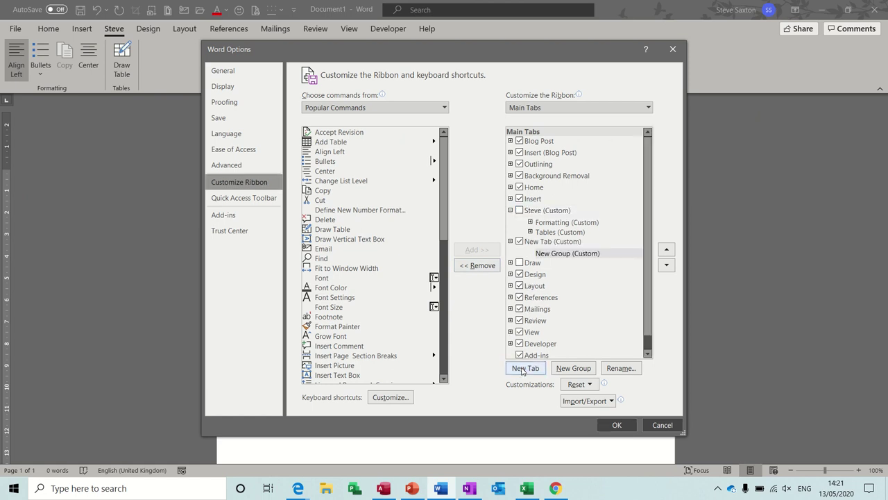
{"action": "left_click", "coordinate": [542, 242]}
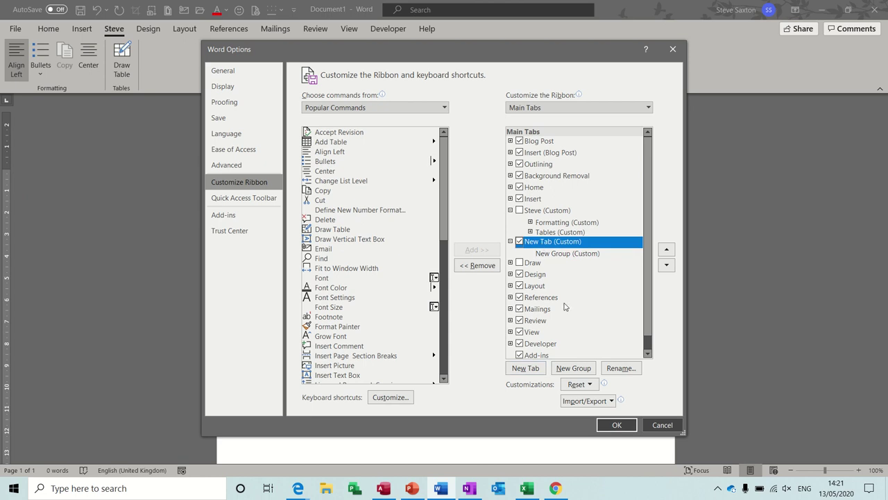
{"action": "left_click", "coordinate": [615, 372]}
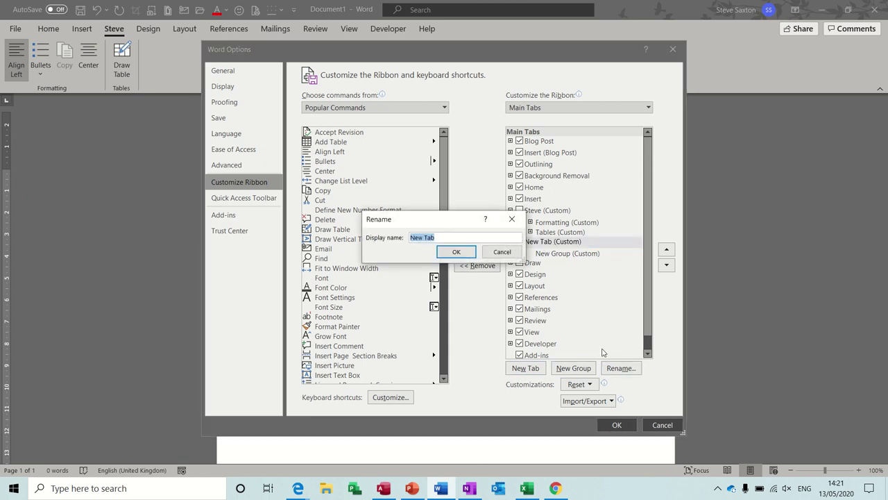
{"action": "type", "text": "Formatting"}
{"action": "left_click", "coordinate": [468, 252]}
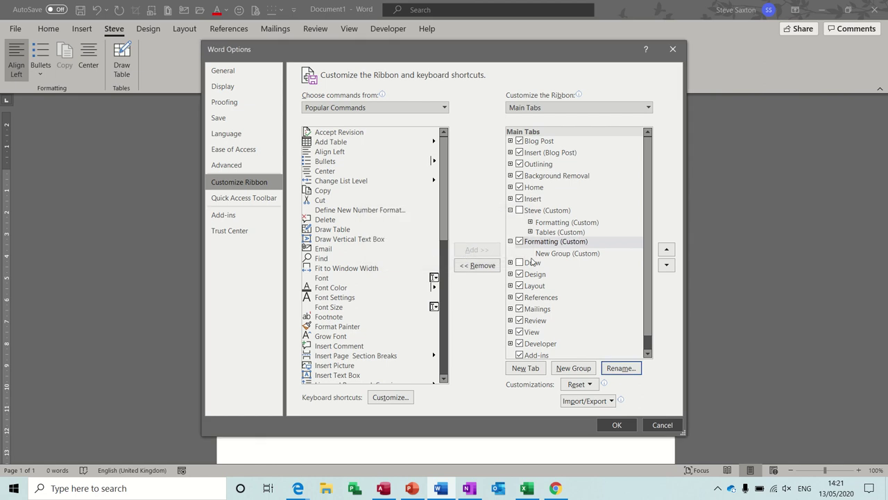
Rename the default group in the new Formatting tab as Font
{"action": "left_click", "coordinate": [557, 255]}
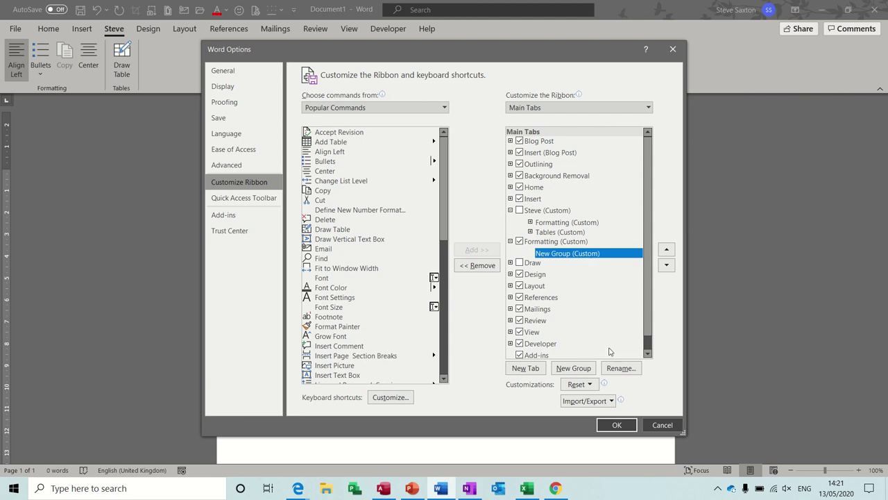
{"action": "left_click", "coordinate": [620, 368]}
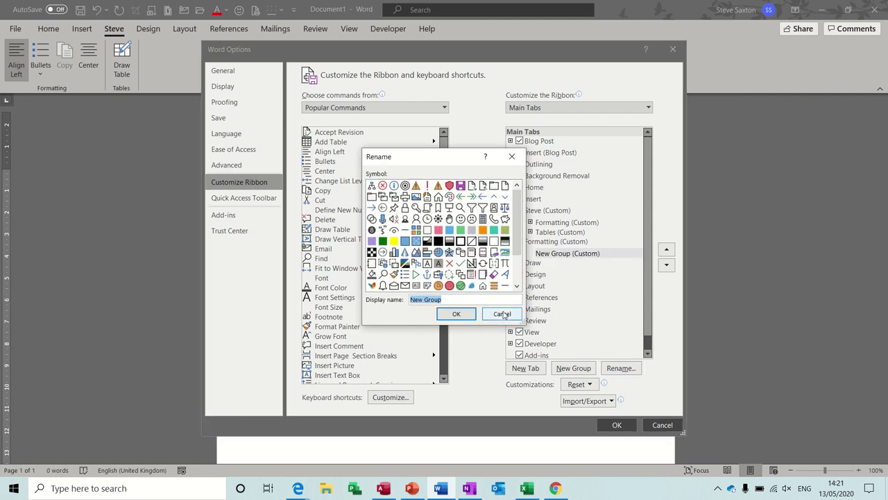
{"action": "type", "text": "Font"}
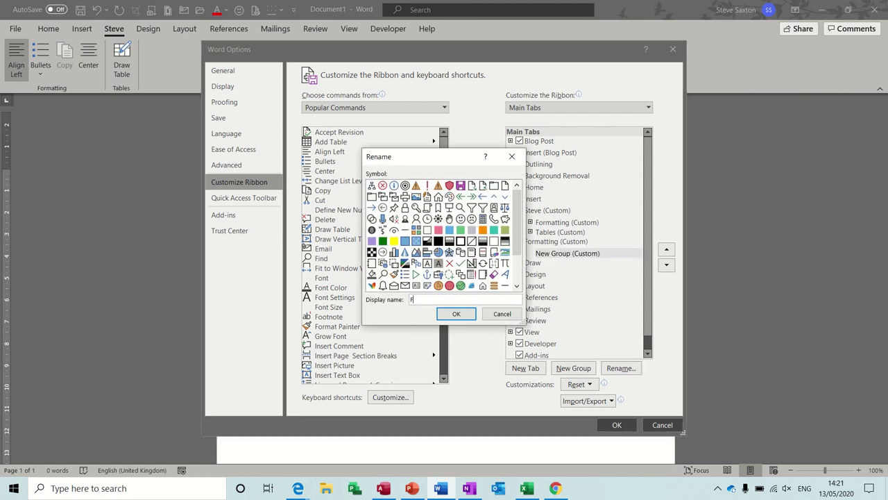
{"action": "left_click", "coordinate": [456, 314]}
Add a second group named Tables after the Font group in the new Formatting tab
{"action": "left_click", "coordinate": [560, 255]}
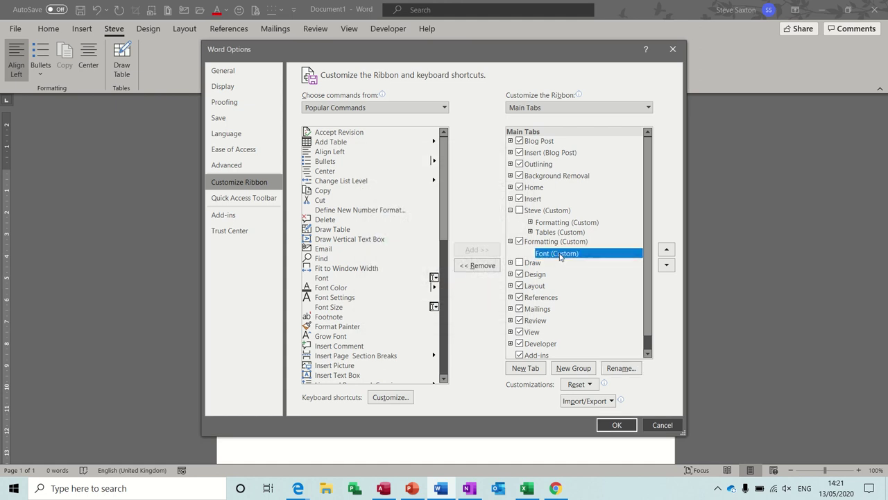
{"action": "left_click", "coordinate": [574, 369]}
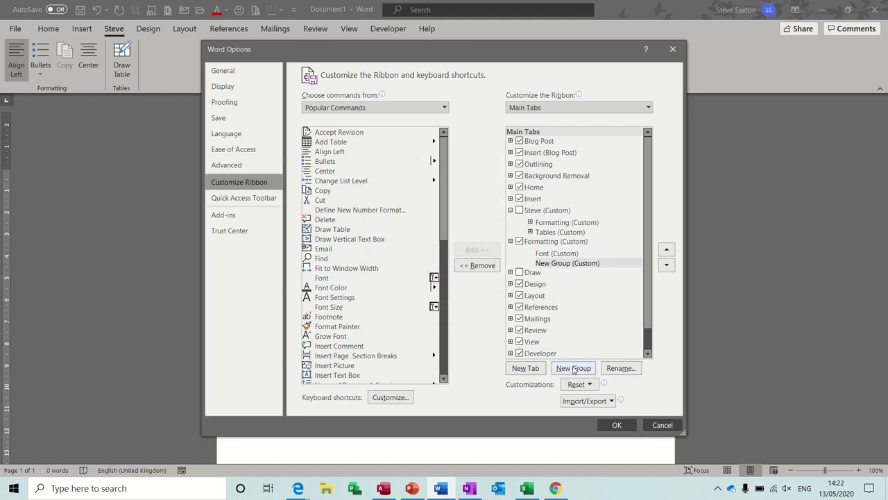
{"action": "left_click", "coordinate": [620, 368]}
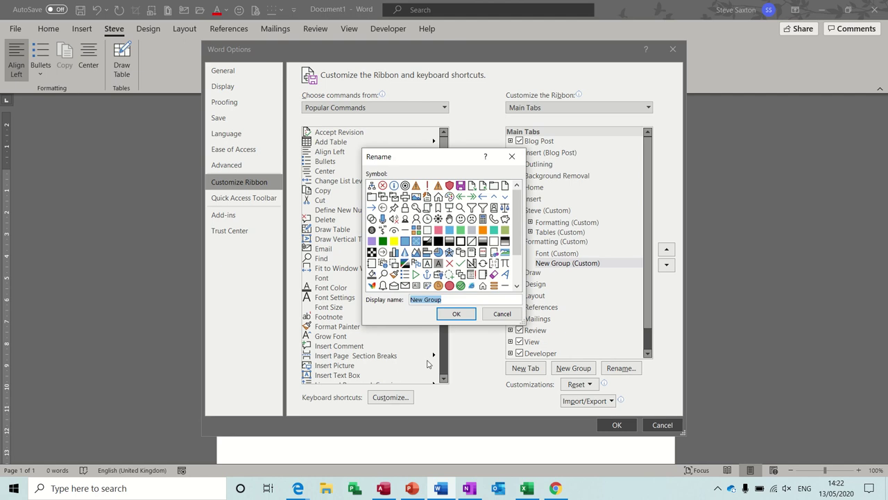
{"action": "type", "text": "Tables"}
{"action": "left_click", "coordinate": [457, 316]}
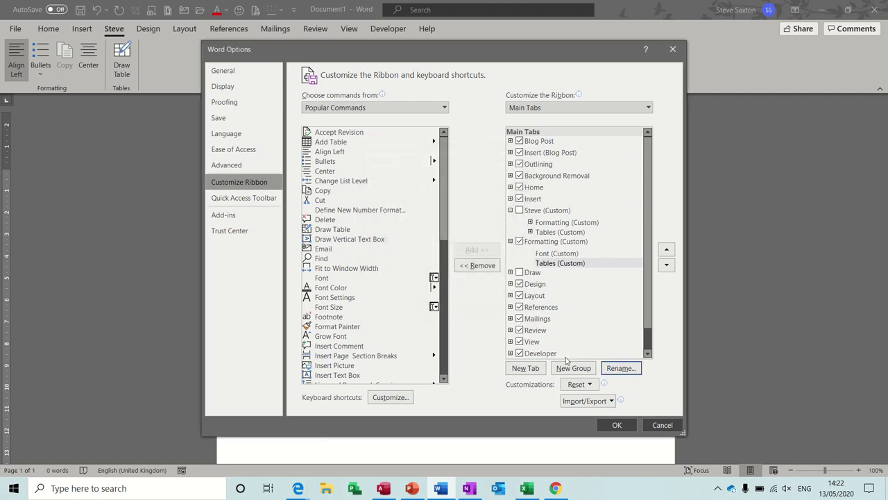
Add a third group named Chart after the Tables group in the new Formatting tab
{"action": "left_click", "coordinate": [574, 369]}
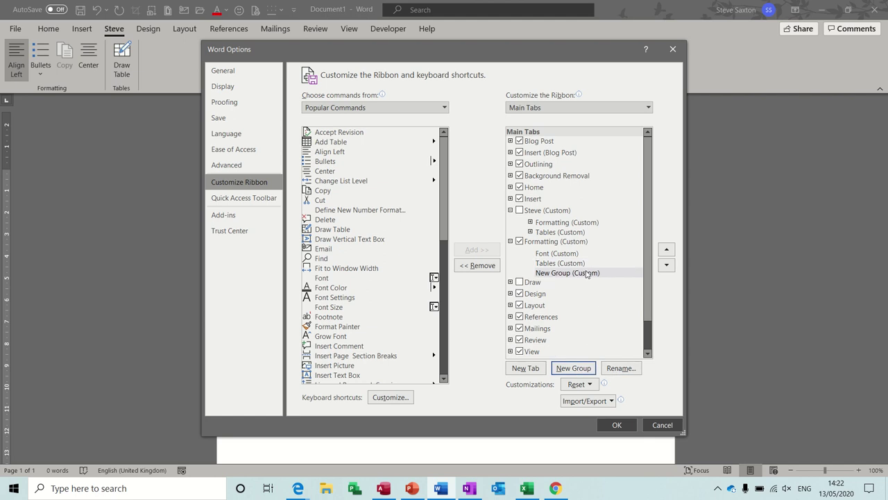
{"action": "left_click", "coordinate": [619, 368]}
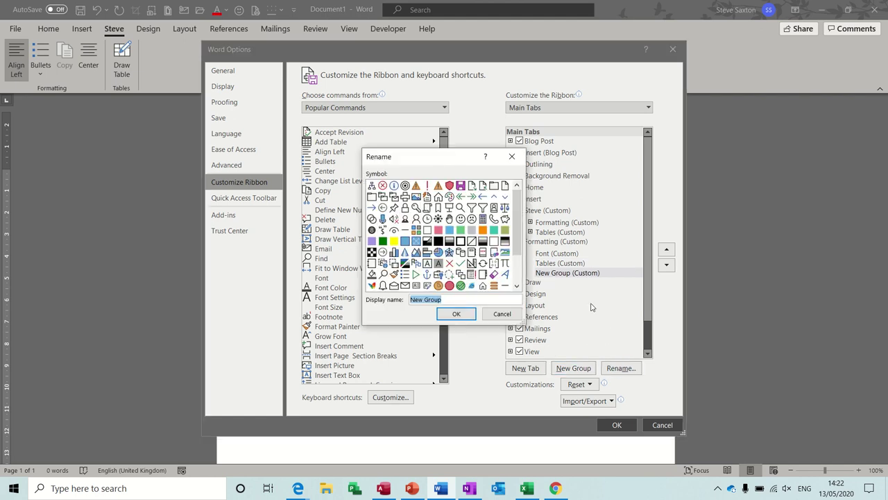
{"action": "type", "text": "Chart"}
{"action": "left_click", "coordinate": [456, 314]}
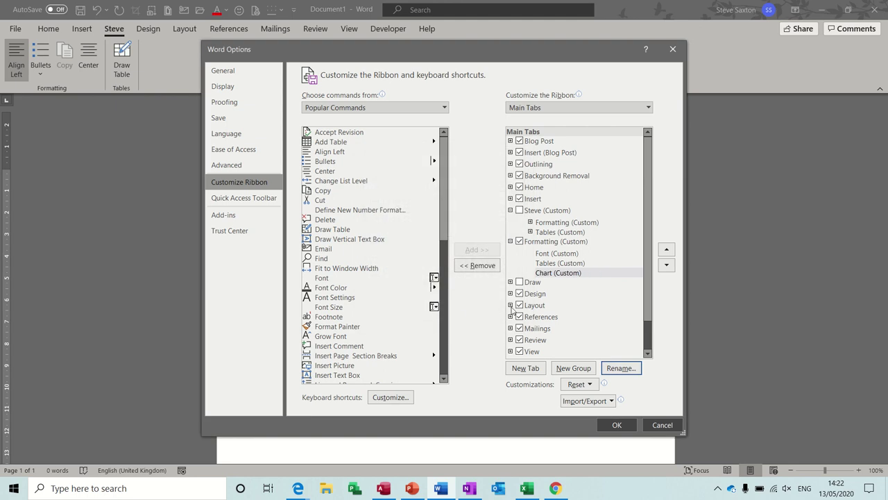
Add the Bullets, Align Left and Center commands to the Font group of the custom Formatting tab
{"action": "left_click", "coordinate": [558, 254]}
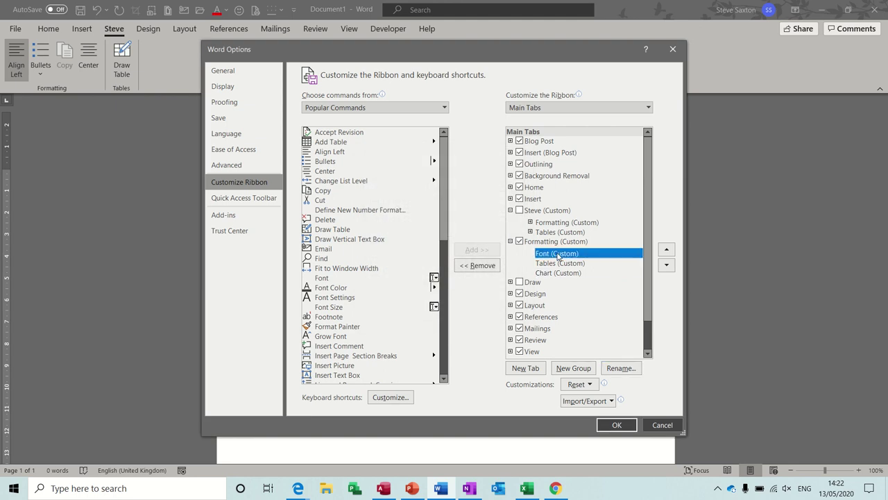
{"action": "left_click", "coordinate": [330, 163]}
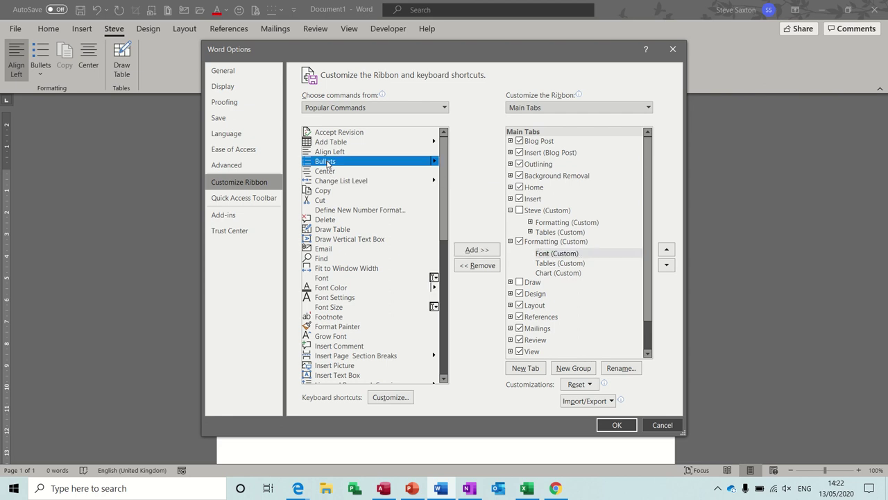
{"action": "left_click", "coordinate": [474, 251]}
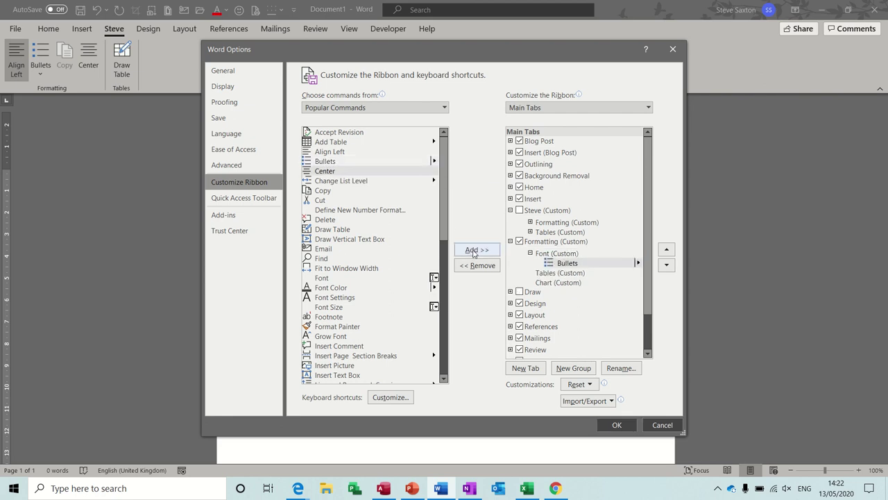
{"action": "left_click", "coordinate": [334, 152]}
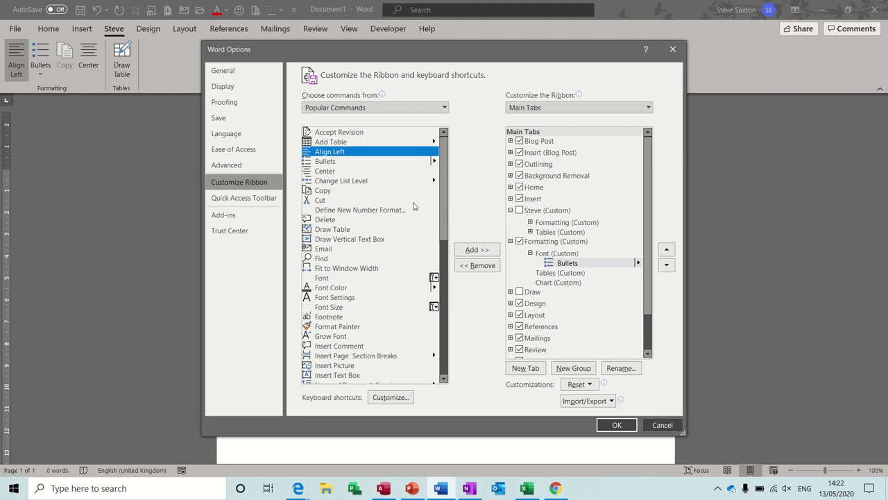
{"action": "left_click", "coordinate": [469, 251]}
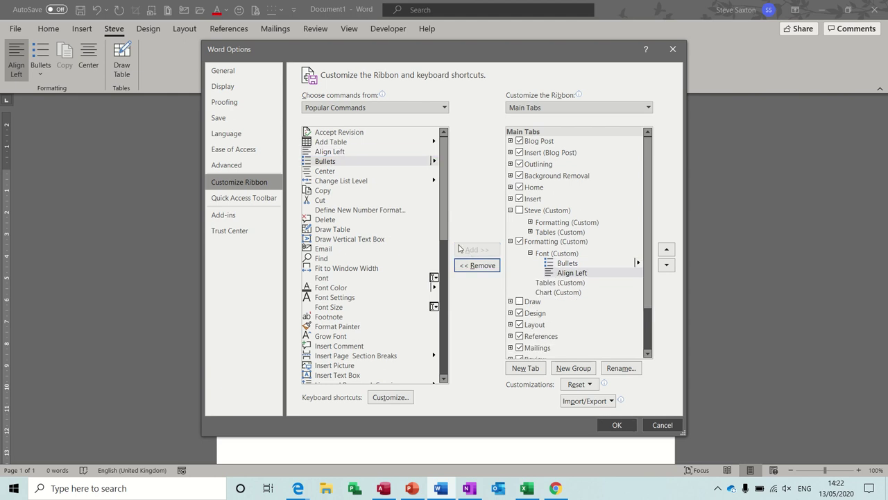
{"action": "left_click", "coordinate": [333, 171]}
{"action": "left_click", "coordinate": [474, 250]}
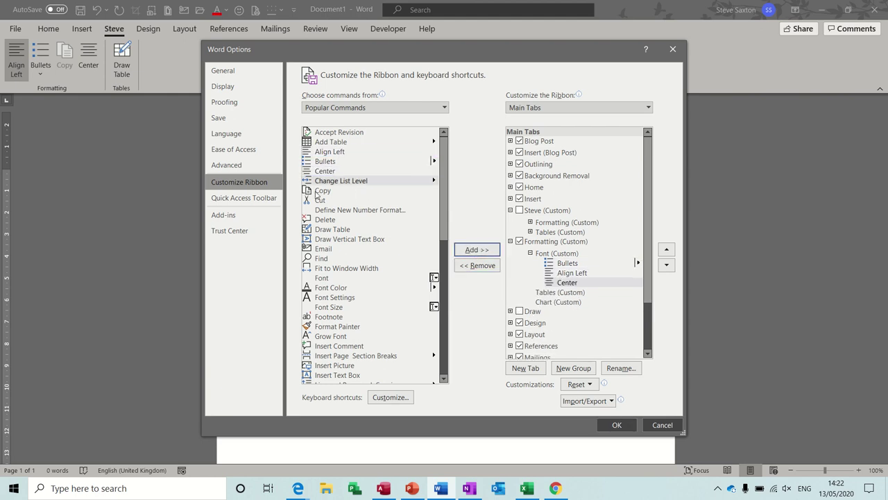
Add the Font Color, Font and Font Size commands to the Font group of the Formatting tab
{"action": "left_click", "coordinate": [337, 287]}
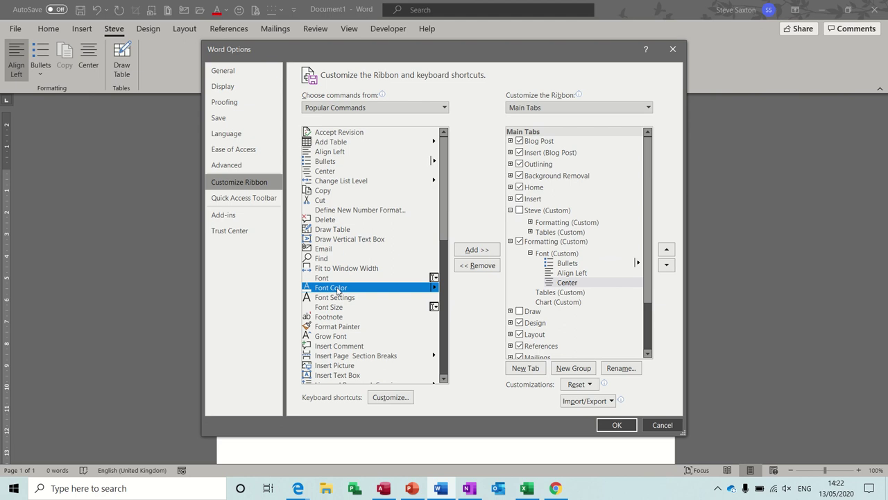
{"action": "left_click", "coordinate": [479, 249]}
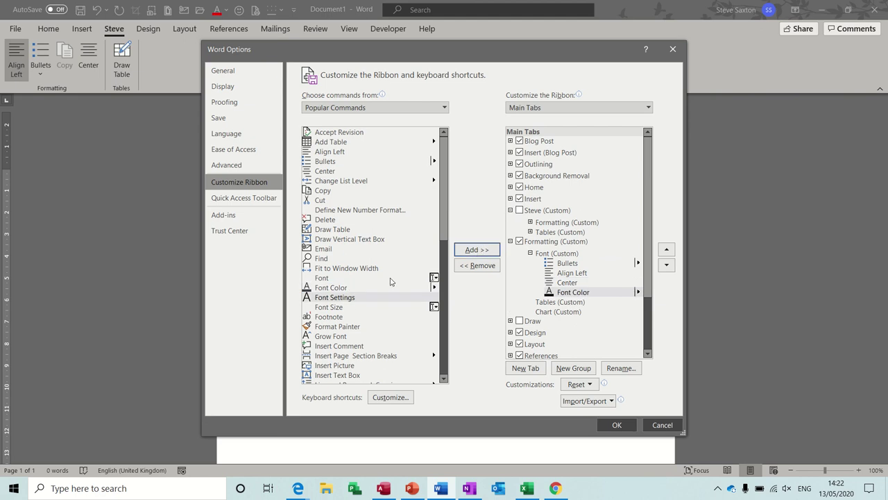
{"action": "left_click", "coordinate": [331, 279]}
{"action": "left_click", "coordinate": [471, 250]}
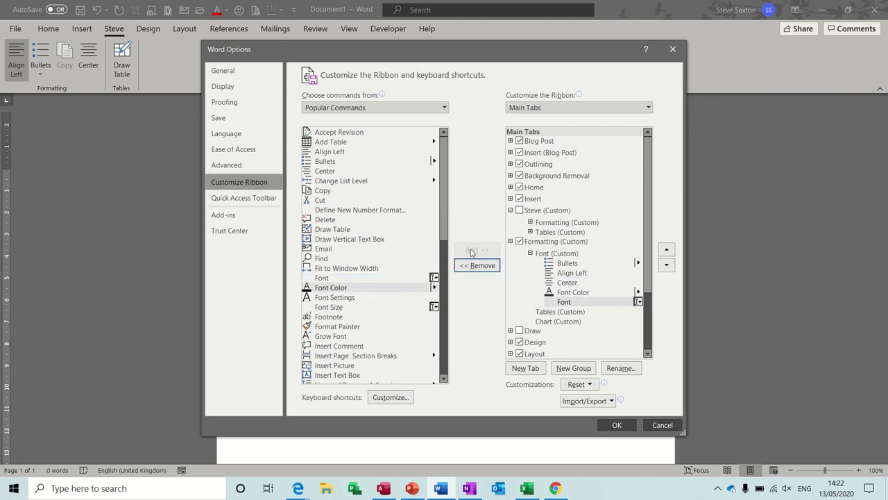
{"action": "left_click", "coordinate": [338, 307]}
{"action": "left_click", "coordinate": [477, 250]}
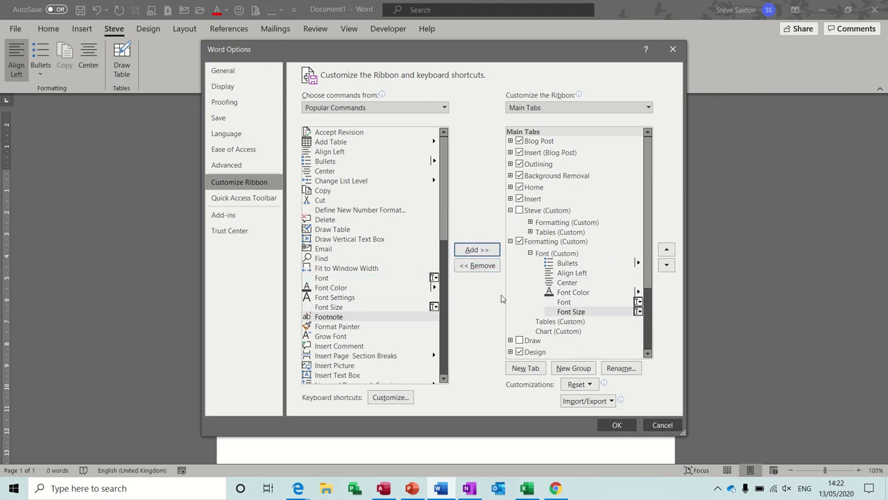
Add the Insert Table command from the main Insert tab's Tables commands to the custom Tables group in the Formatting tab
{"action": "left_click", "coordinate": [545, 322]}
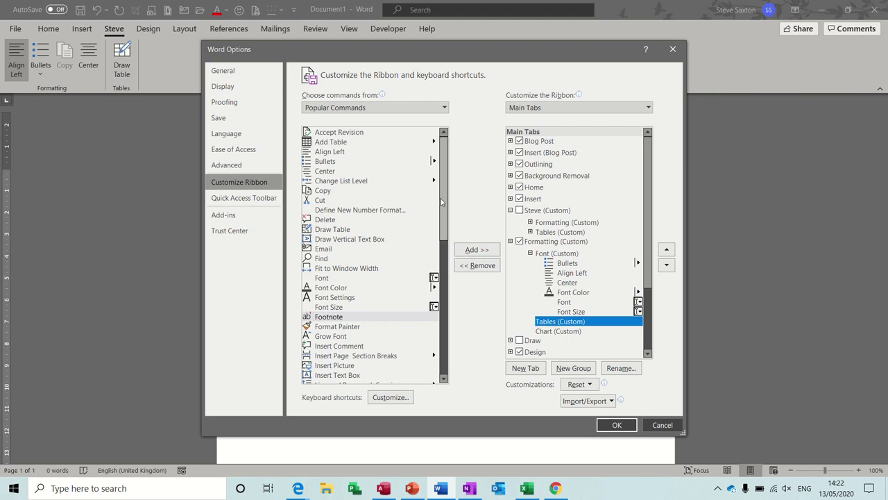
{"action": "left_click_drag", "start_coordinate": [443, 203], "coordinate": [440, 338]}
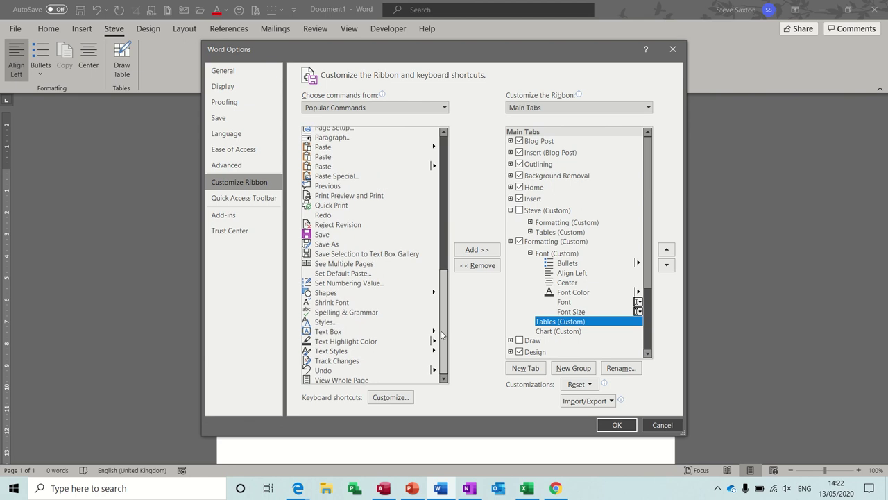
{"action": "left_click", "coordinate": [444, 108]}
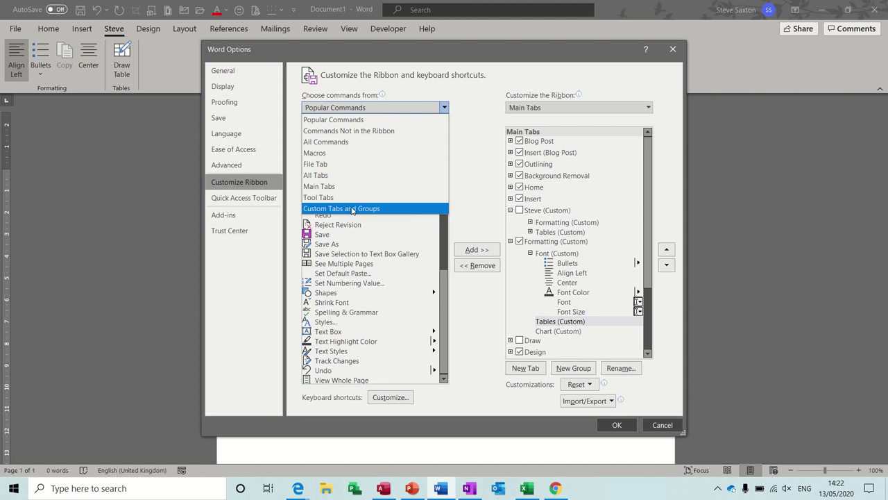
{"action": "left_click", "coordinate": [342, 186]}
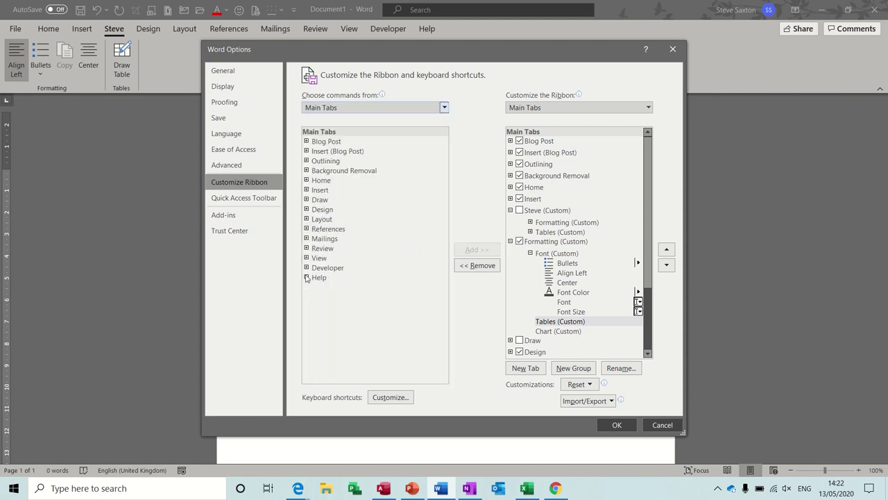
{"action": "left_click", "coordinate": [306, 190]}
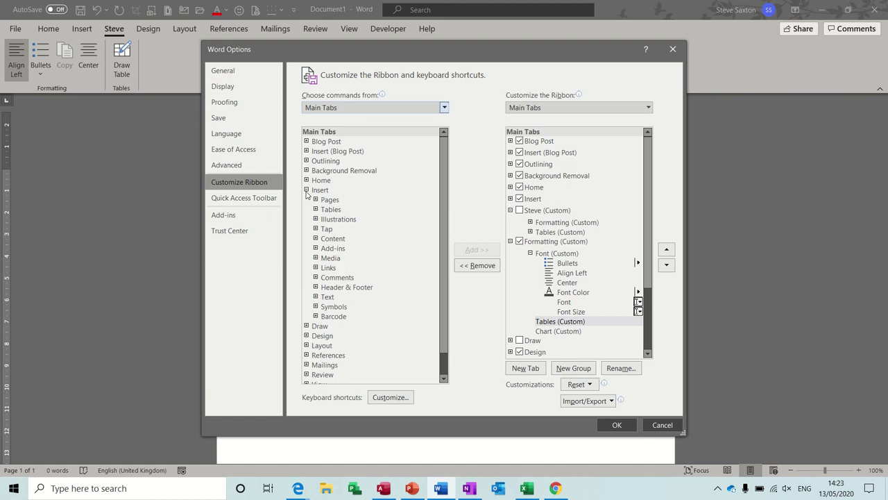
{"action": "left_click", "coordinate": [315, 210]}
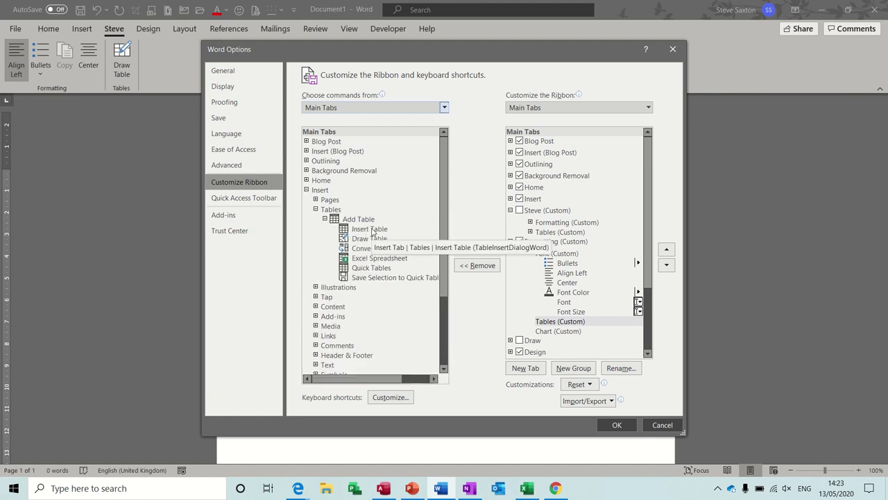
{"action": "left_click", "coordinate": [372, 232]}
{"action": "left_click", "coordinate": [472, 251]}
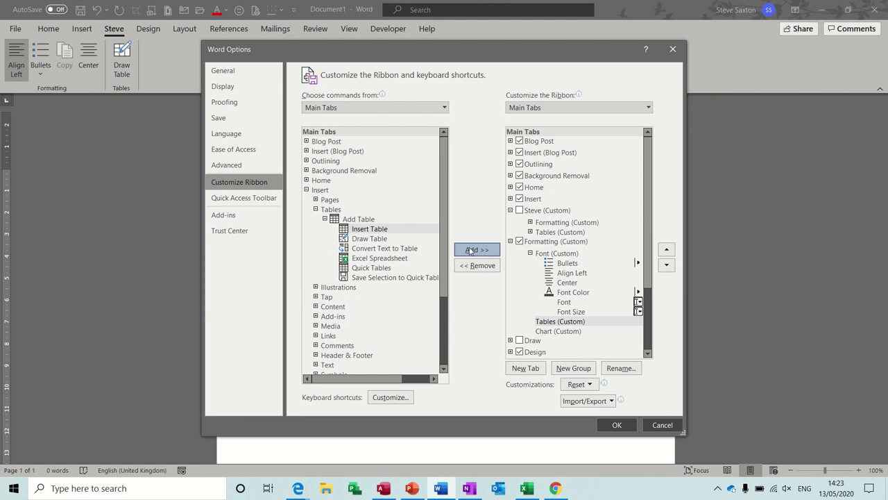
Add the Draw Table and Excel Spreadsheet commands to the custom Tables group of the Formatting tab
{"action": "left_click", "coordinate": [377, 242]}
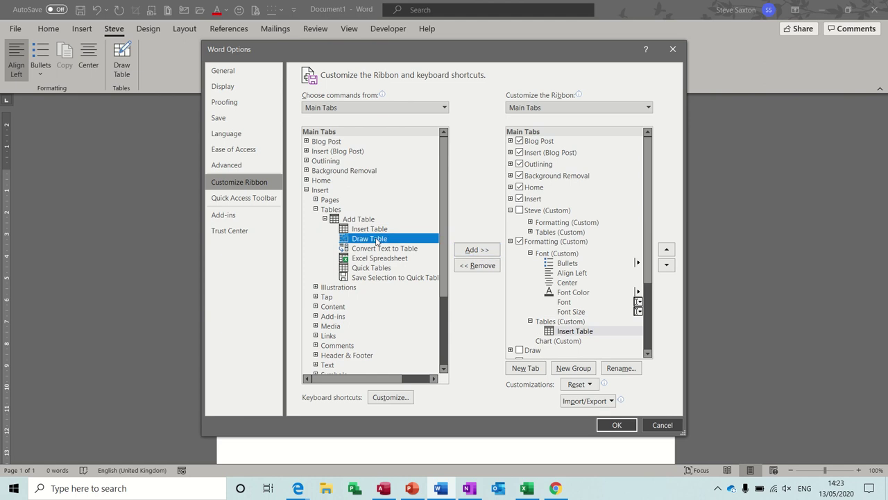
{"action": "left_click", "coordinate": [468, 252]}
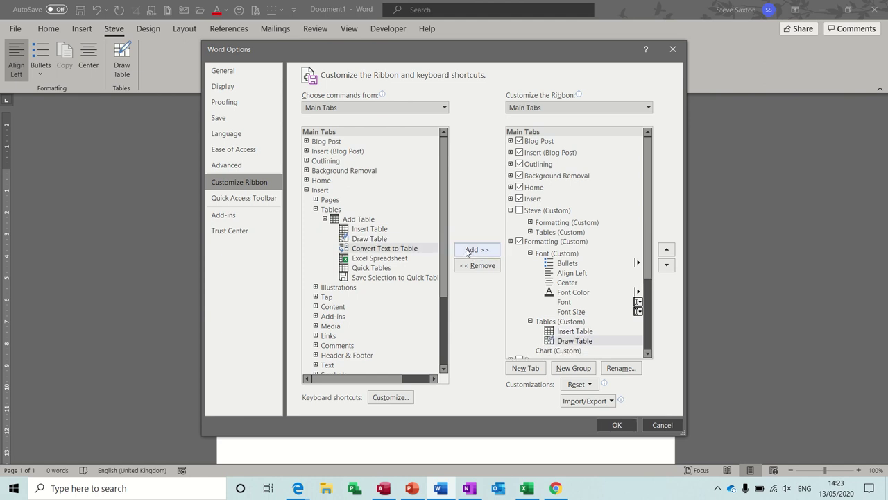
{"action": "left_click", "coordinate": [379, 258]}
{"action": "left_click", "coordinate": [476, 250]}
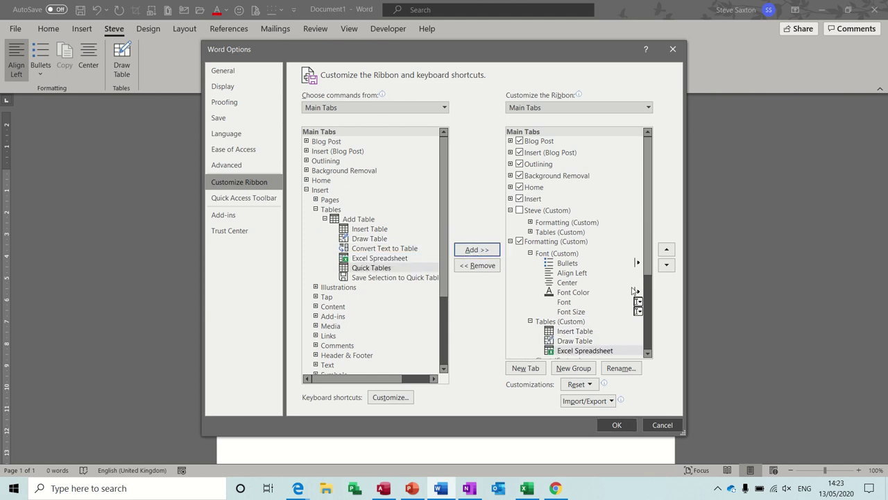
Expand the Page Setup commands under Layout in the list of available main tab commands
{"action": "left_click_drag", "start_coordinate": [649, 263], "coordinate": [649, 280]}
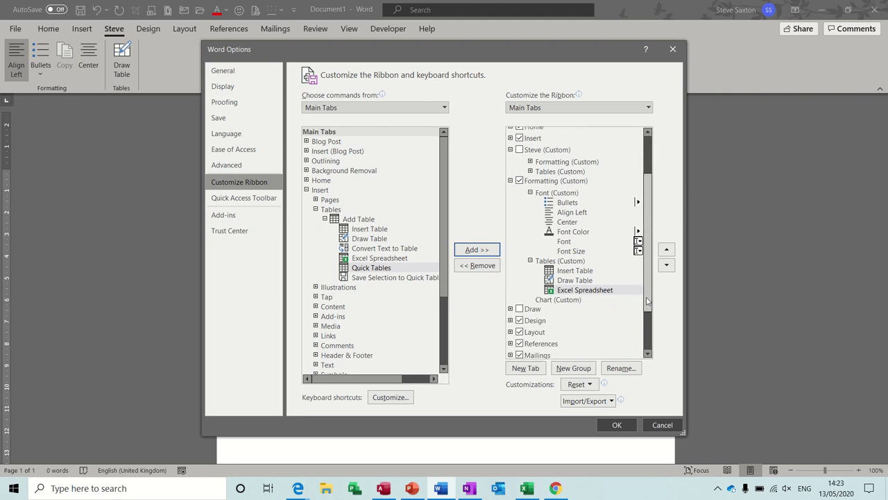
{"action": "left_click_drag", "start_coordinate": [647, 300], "coordinate": [647, 303]}
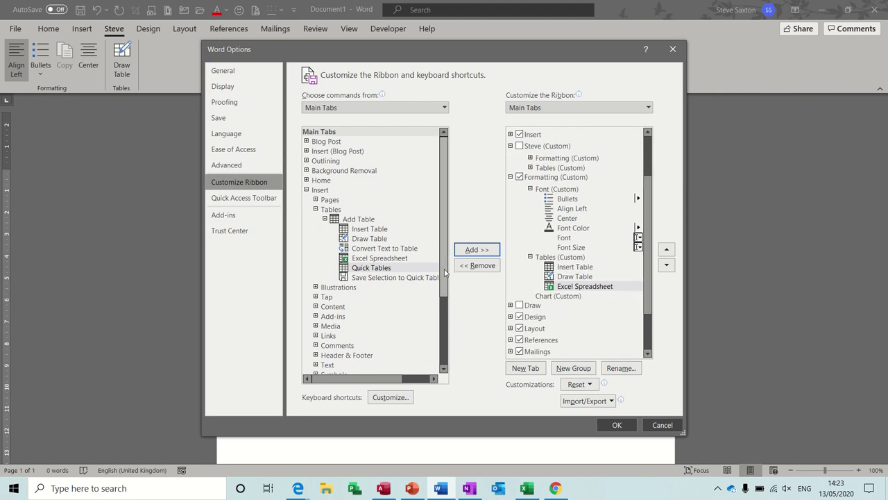
{"action": "left_click_drag", "start_coordinate": [443, 275], "coordinate": [438, 344]}
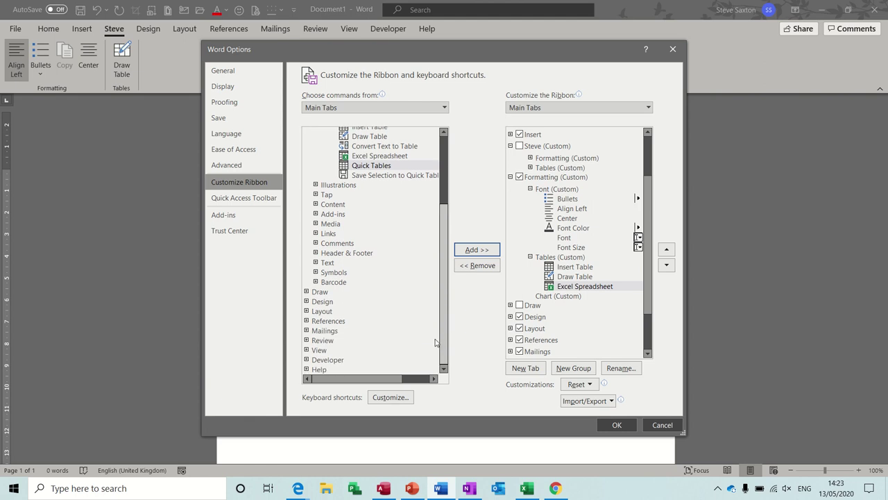
{"action": "left_click", "coordinate": [306, 301]}
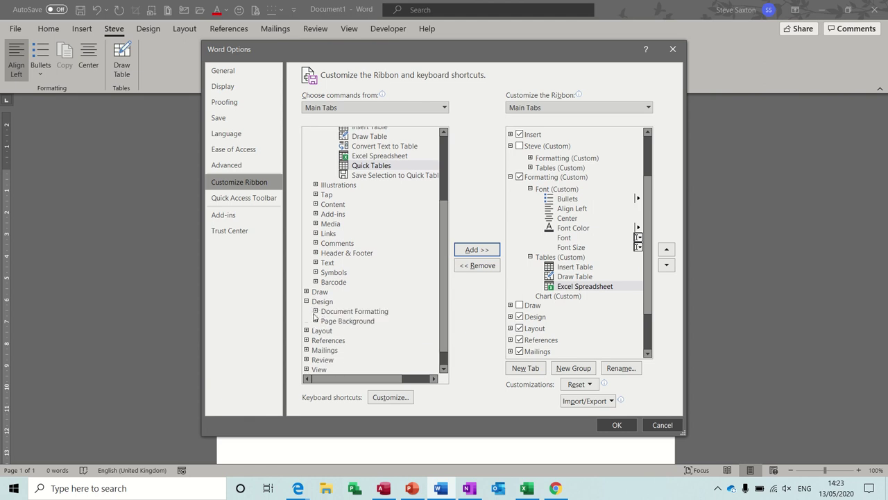
{"action": "left_click", "coordinate": [306, 331]}
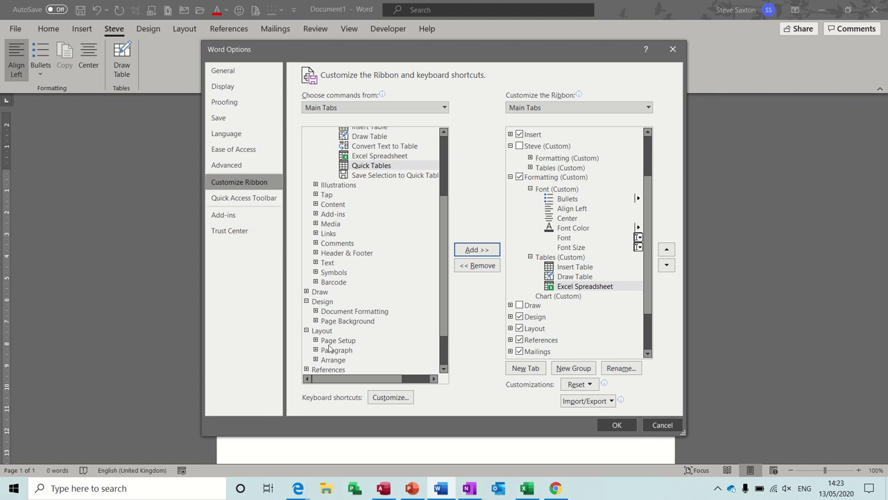
{"action": "left_click", "coordinate": [315, 341]}
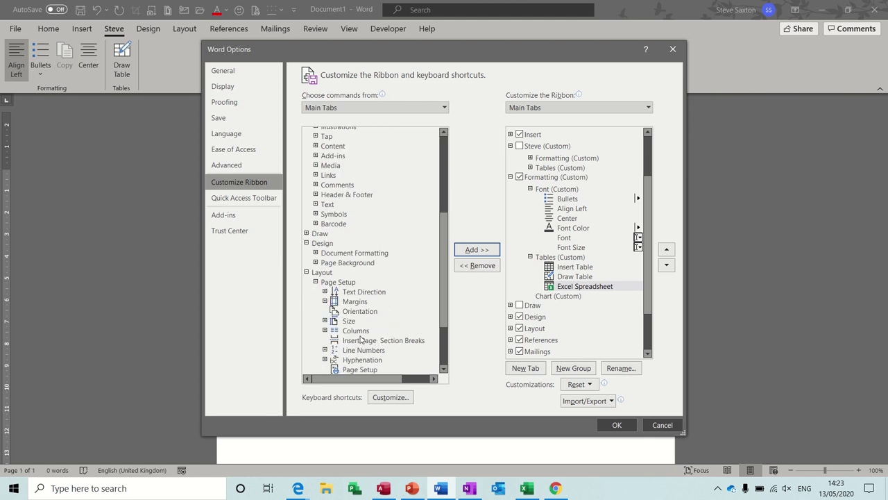
{"action": "left_click", "coordinate": [359, 312]}
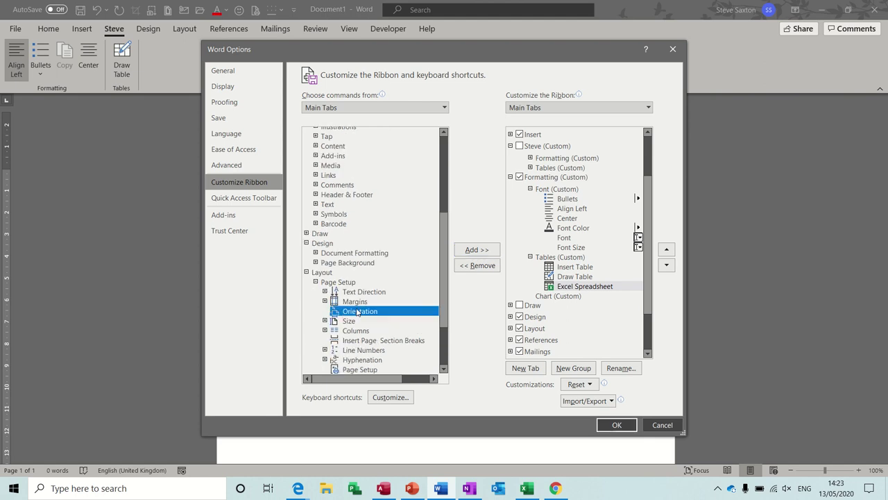
{"action": "left_click", "coordinate": [474, 251]}
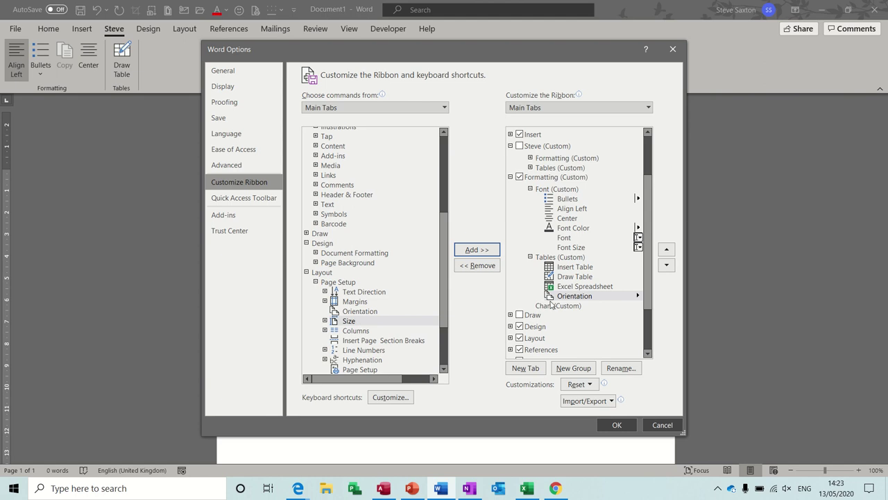
{"action": "left_click", "coordinate": [575, 298]}
{"action": "left_click", "coordinate": [476, 265]}
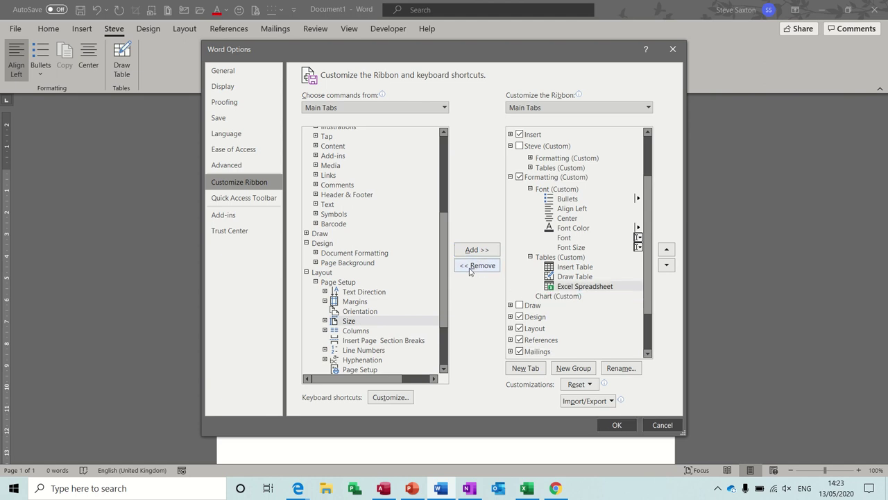
Add the Size and Orientation commands to the Chart group of the Formatting tab and apply the ribbon customization
{"action": "left_click", "coordinate": [555, 299]}
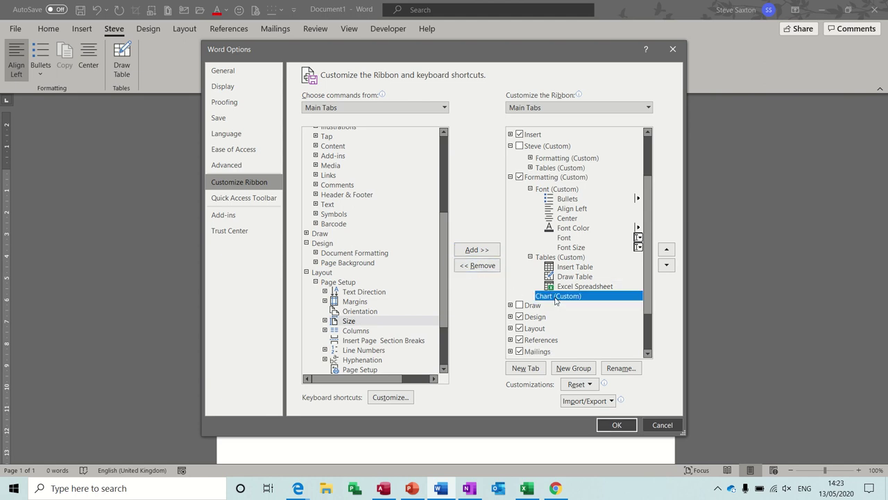
{"action": "left_click", "coordinate": [357, 323]}
{"action": "left_click", "coordinate": [474, 250]}
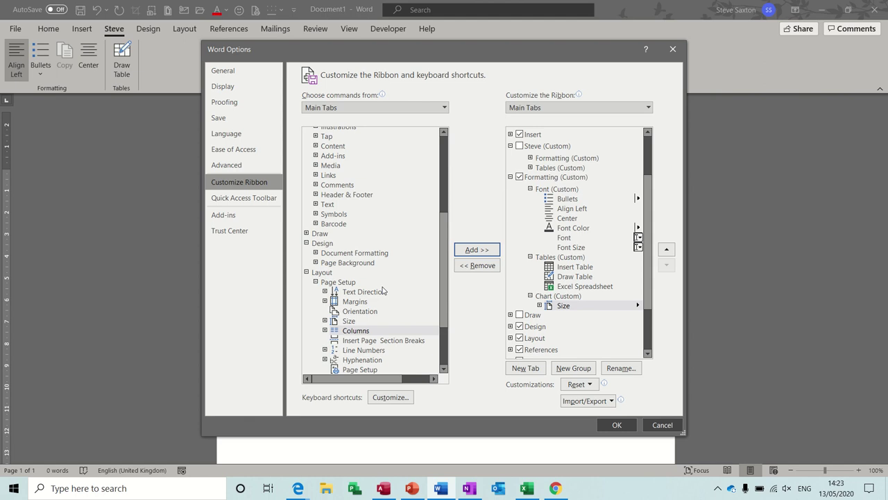
{"action": "left_click", "coordinate": [368, 311]}
{"action": "left_click", "coordinate": [477, 250]}
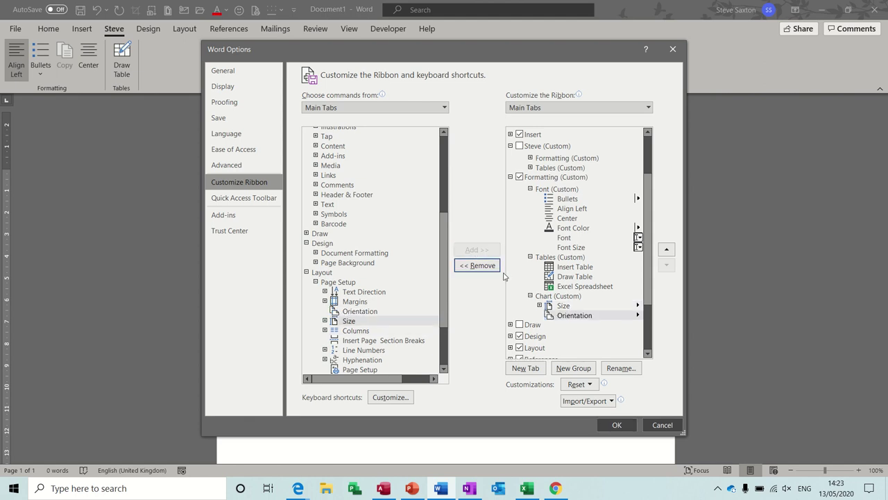
{"action": "left_click", "coordinate": [615, 426]}
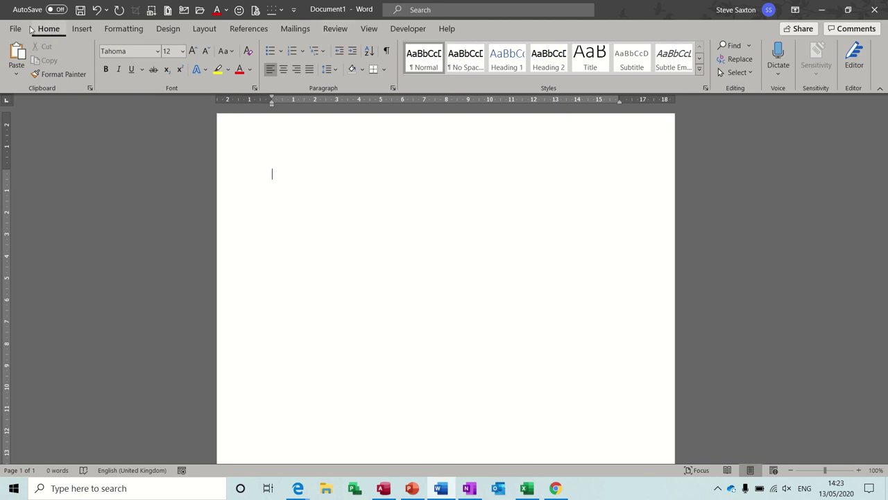
Review the groups of the custom Formatting tab in the ribbon customization settings and on the ribbon itself
{"action": "left_click", "coordinate": [16, 28]}
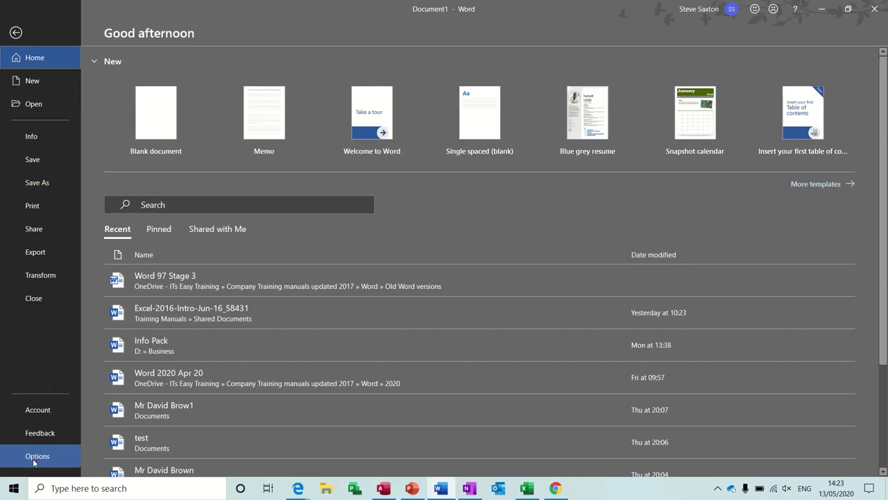
{"action": "key", "text": "Escape"}
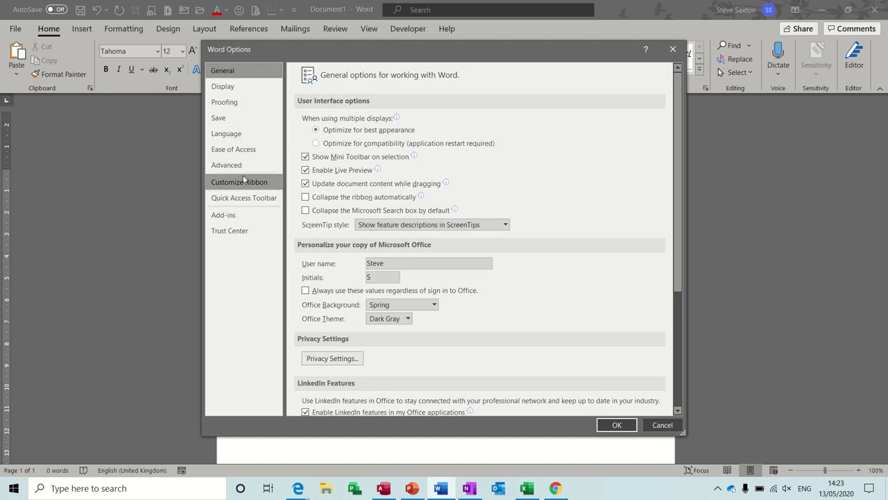
{"action": "left_click", "coordinate": [243, 183]}
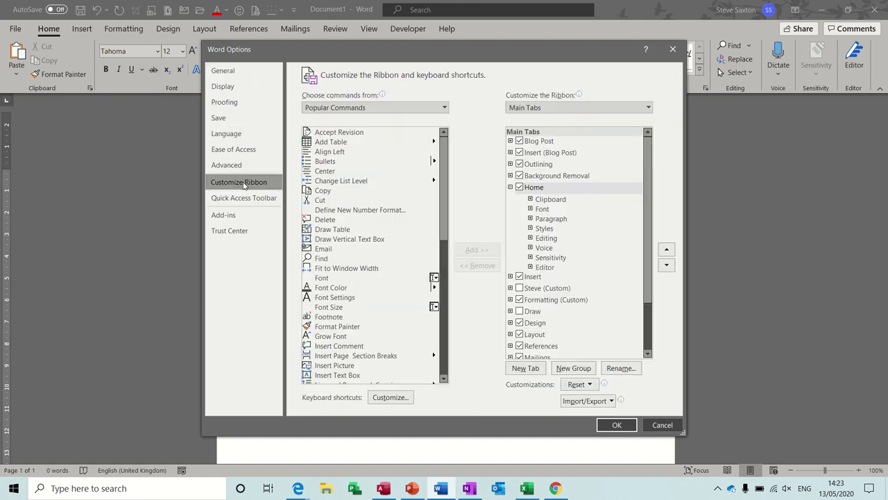
{"action": "left_click", "coordinate": [510, 300]}
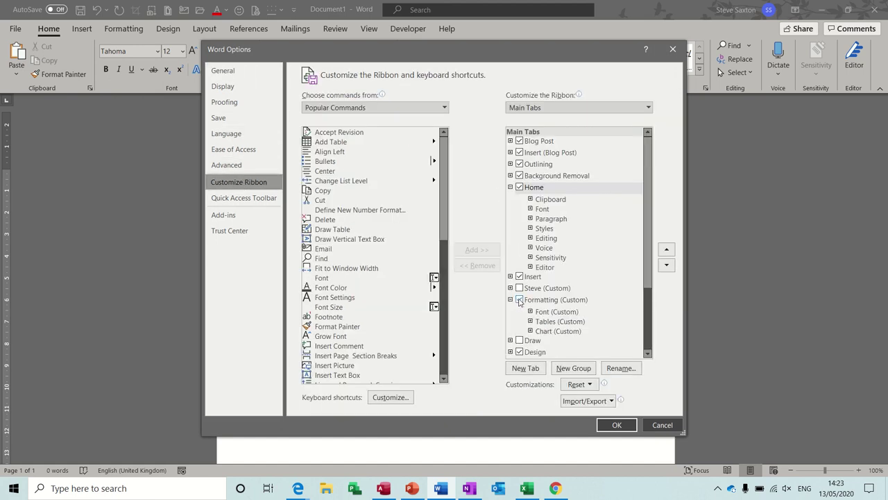
{"action": "left_click", "coordinate": [519, 300]}
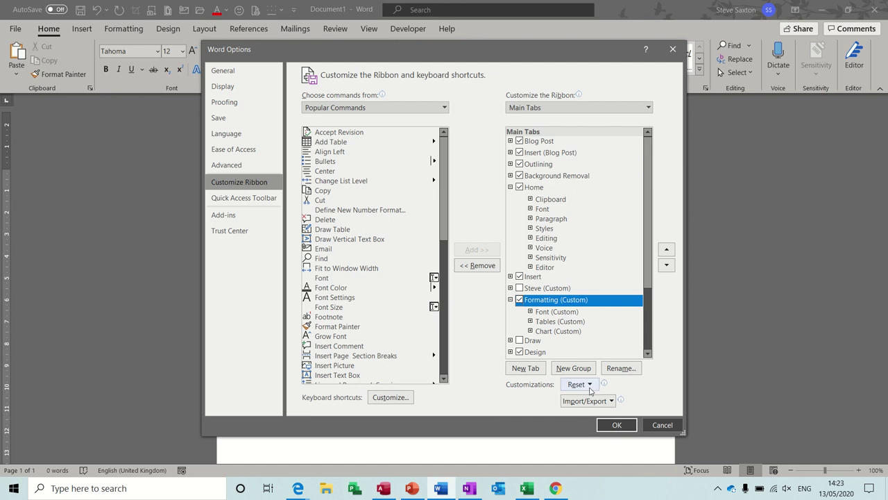
{"action": "left_click", "coordinate": [609, 426]}
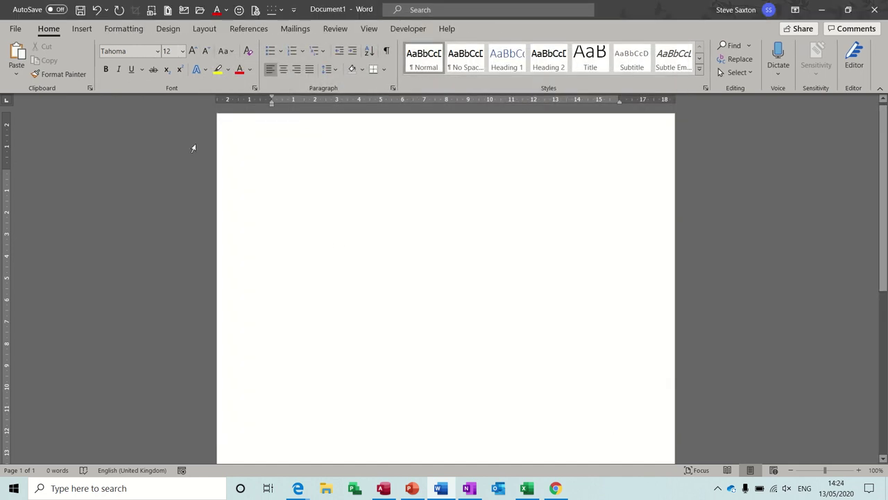
{"action": "left_click", "coordinate": [123, 29]}
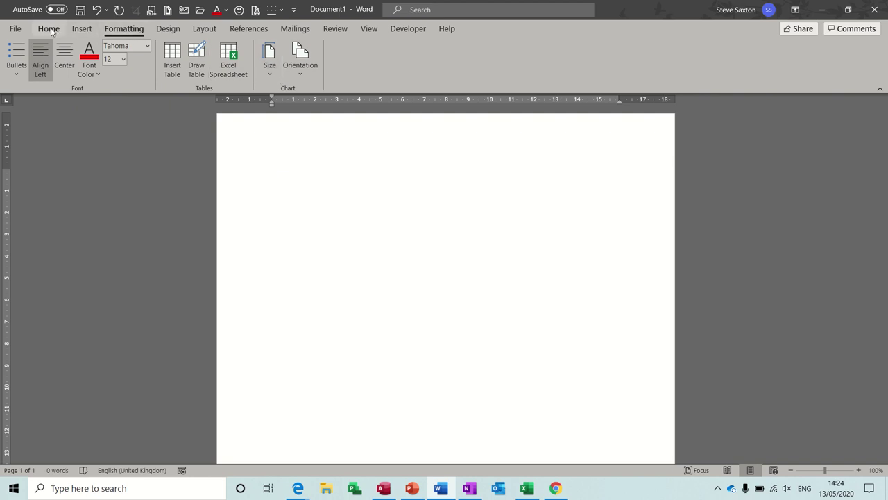
Move the custom Formatting tab ahead of Home in the ribbon's main tab order, apply the change and check both tabs
{"action": "left_click", "coordinate": [15, 28]}
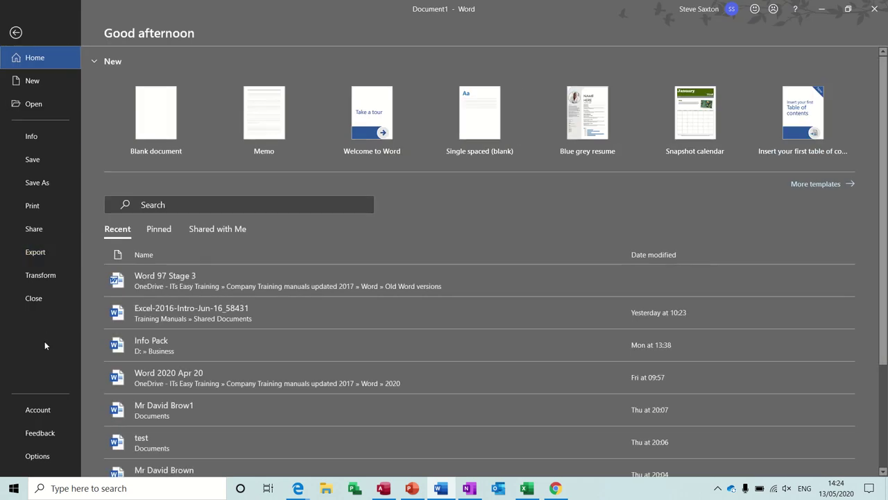
{"action": "left_click", "coordinate": [40, 455]}
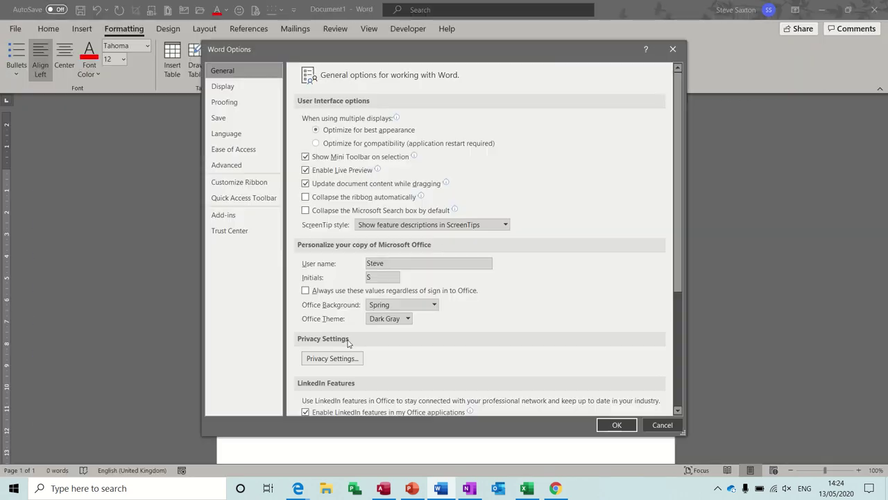
{"action": "left_click", "coordinate": [256, 184]}
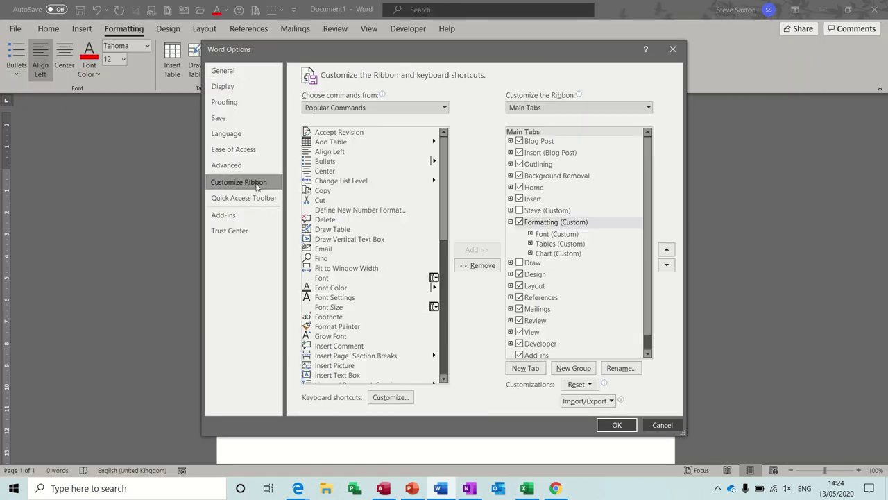
{"action": "left_click", "coordinate": [538, 224]}
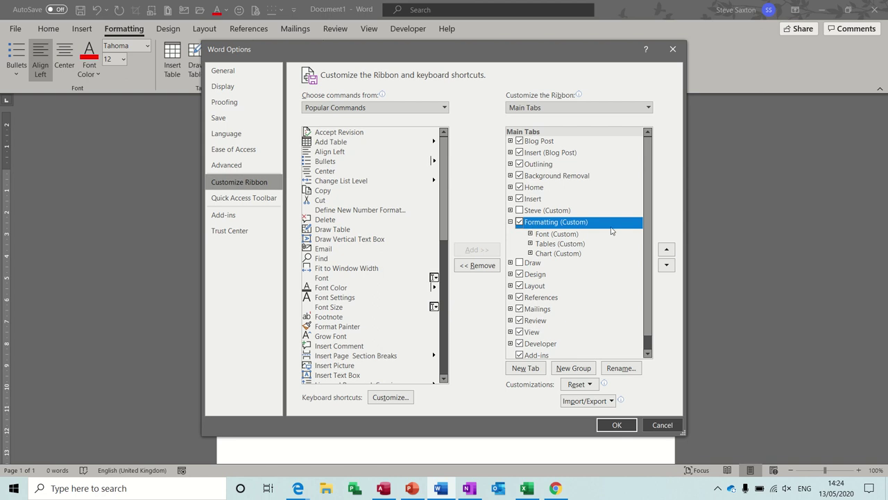
{"action": "left_click", "coordinate": [669, 254]}
{"action": "left_click", "coordinate": [669, 254]}
{"action": "left_click", "coordinate": [667, 252]}
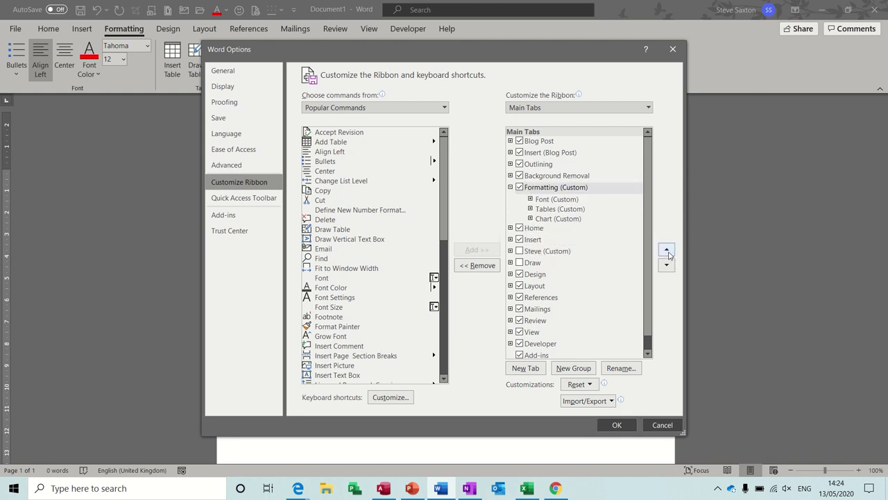
{"action": "left_click", "coordinate": [618, 425]}
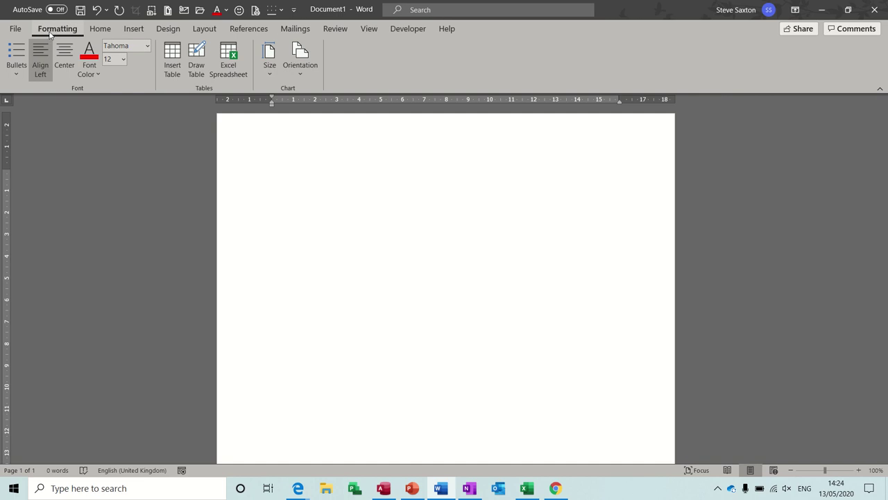
{"action": "left_click", "coordinate": [101, 30]}
{"action": "left_click", "coordinate": [75, 29]}
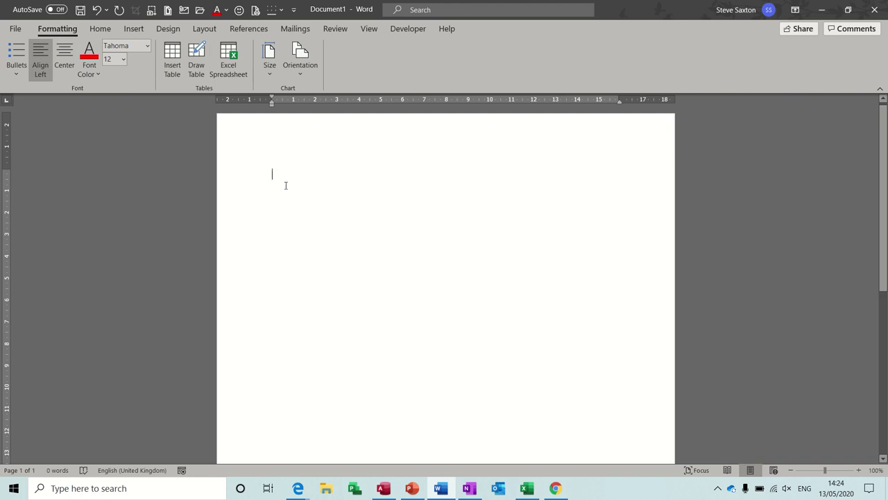
Create a bulleted list at the start of the document with the entries Dfdf, Df, Fg, Rg, Rg and Rg
{"action": "key", "text": "ctrl+shift+l"}
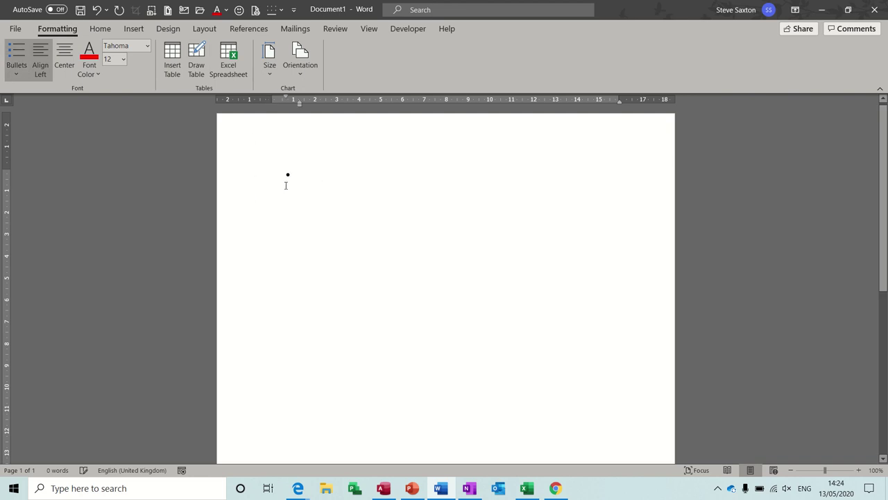
{"action": "type", "text": "dfdf"}
{"action": "key", "text": "Return"}
{"action": "type", "text": "df"}
{"action": "key", "text": "Return"}
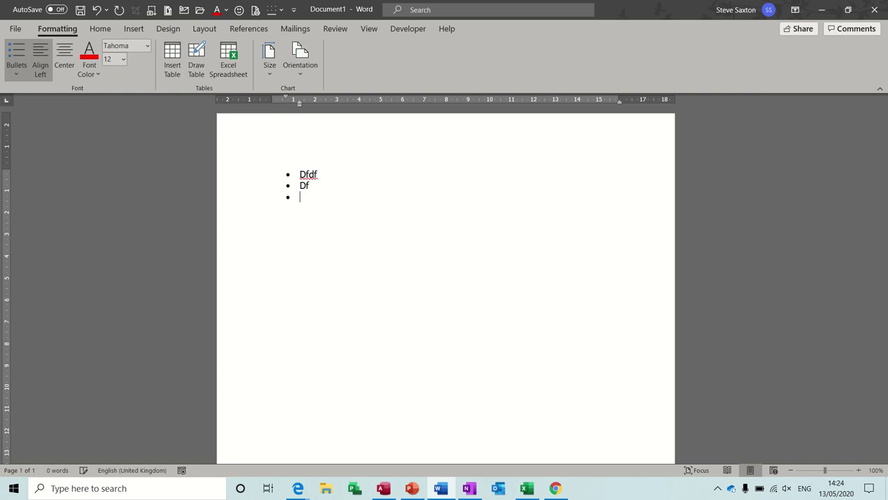
{"action": "type", "text": "fg"}
{"action": "key", "text": "Return"}
{"action": "type", "text": "rg"}
{"action": "key", "text": "Return"}
{"action": "type", "text": "rg"}
{"action": "key", "text": "Return"}
{"action": "type", "text": "rg"}
{"action": "key", "text": "Return"}
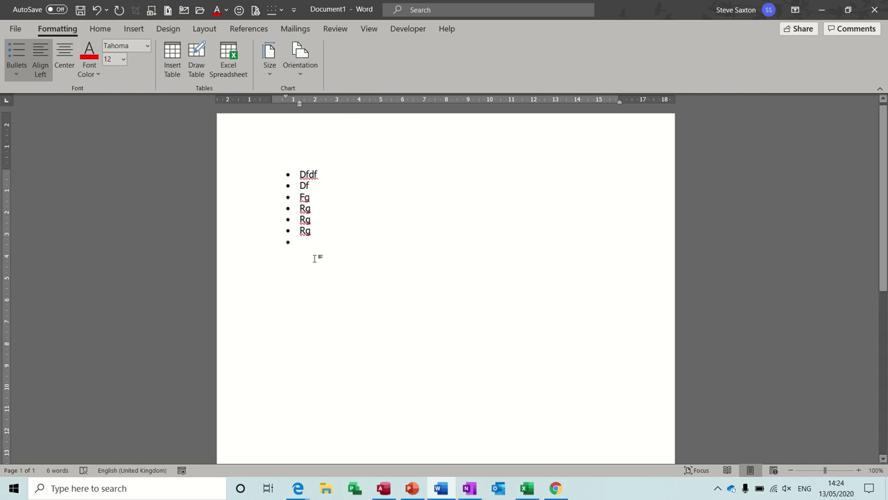
Open the keyboard shortcut customization and examine the current shortcuts of Insert, Print Preview and Home tab commands, including Bold, BorderAll and BorderBottom
{"action": "left_click", "coordinate": [15, 30]}
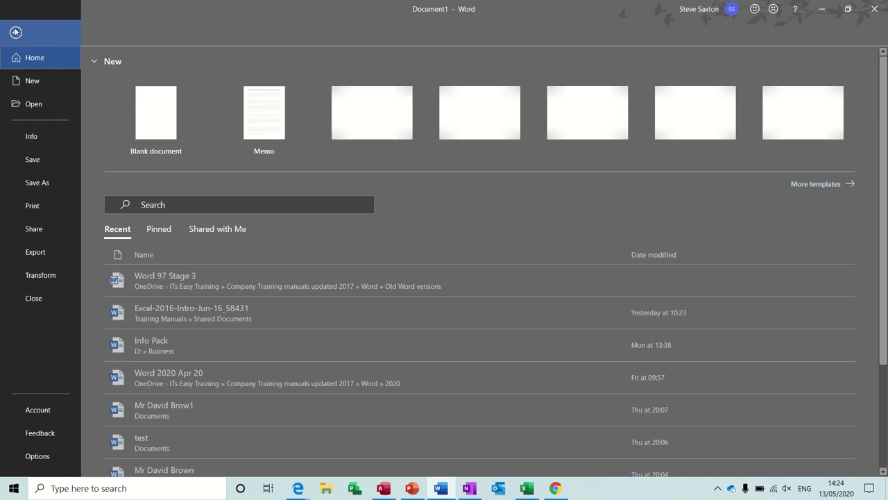
{"action": "left_click", "coordinate": [45, 452]}
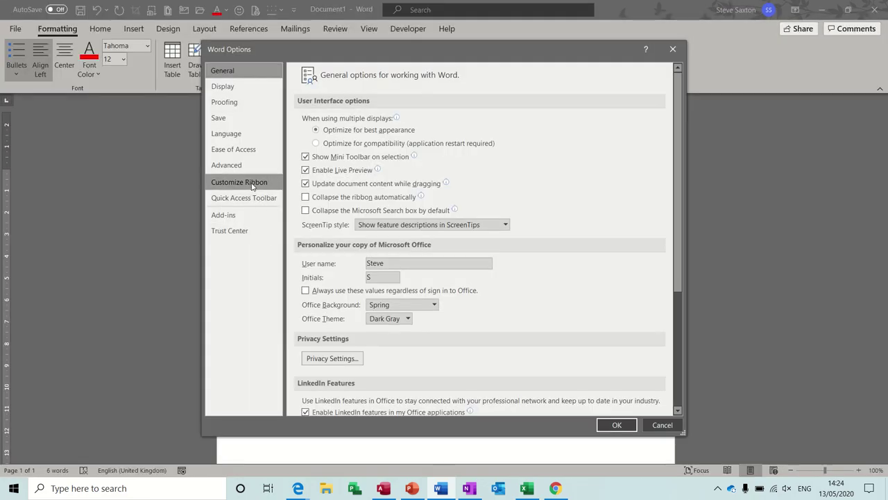
{"action": "left_click", "coordinate": [252, 185]}
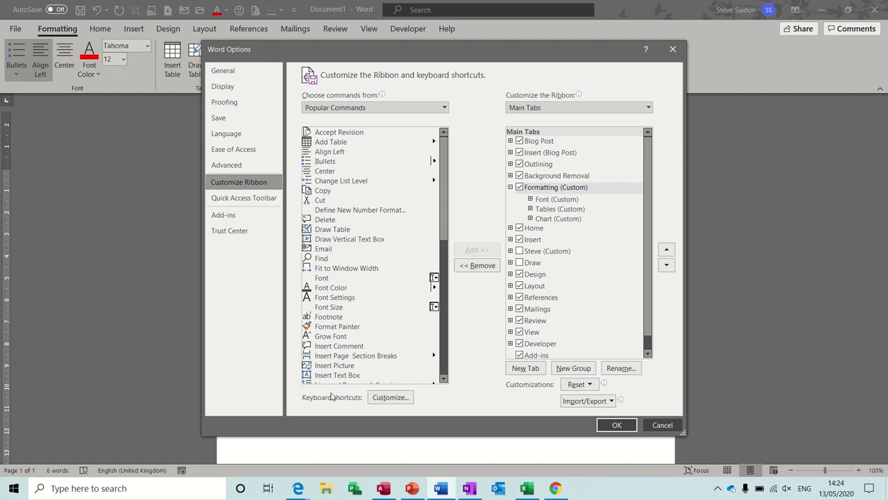
{"action": "left_click", "coordinate": [391, 398]}
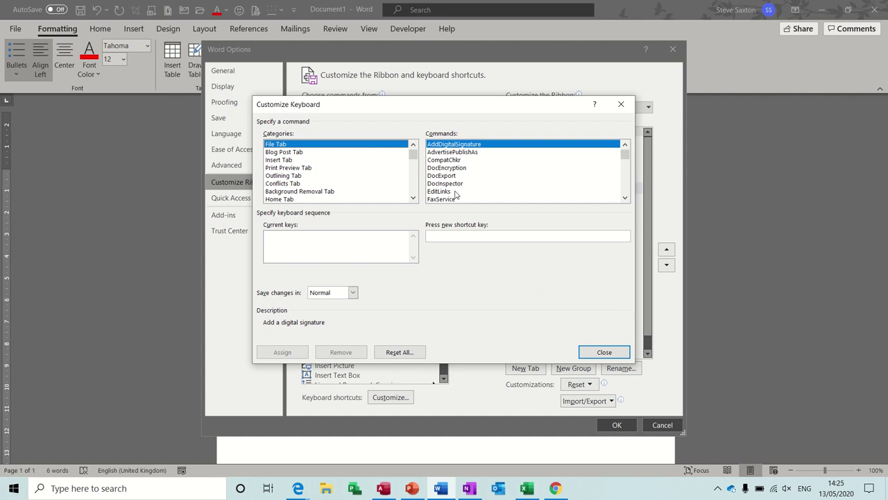
{"action": "left_click", "coordinate": [291, 161]}
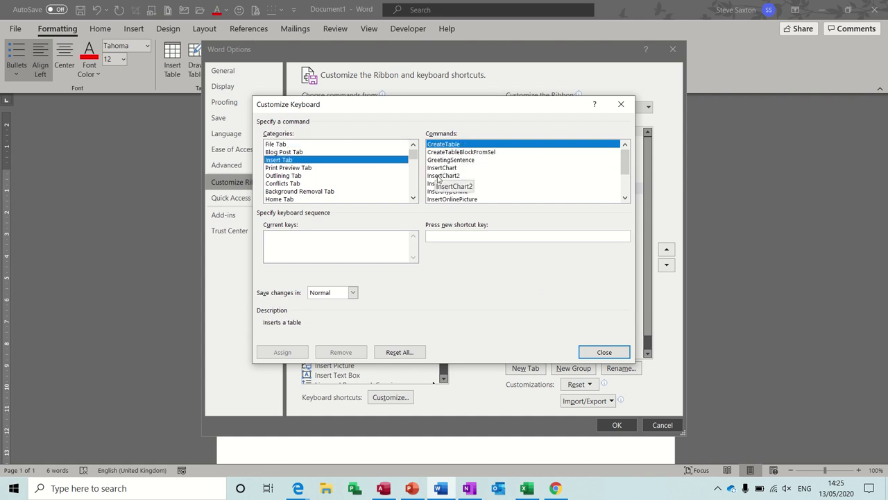
{"action": "left_click", "coordinate": [297, 169]}
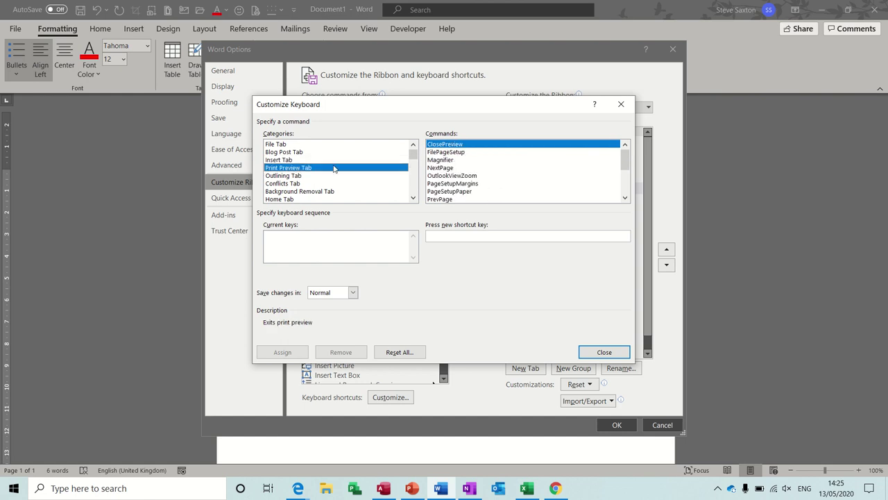
{"action": "left_click", "coordinate": [447, 152]}
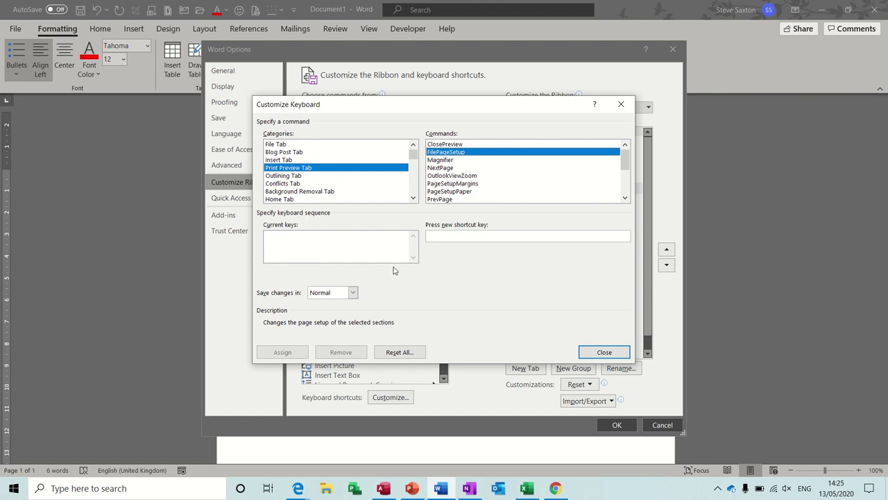
{"action": "left_click", "coordinate": [442, 199]}
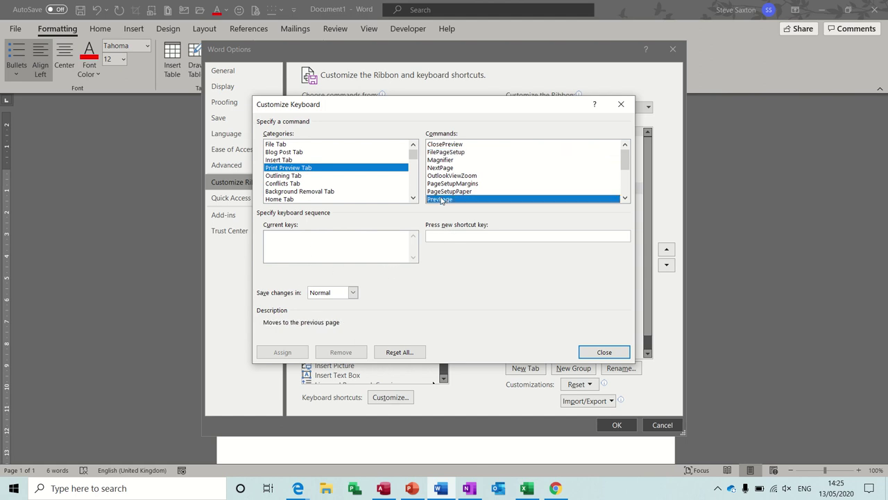
{"action": "left_click", "coordinate": [304, 200]}
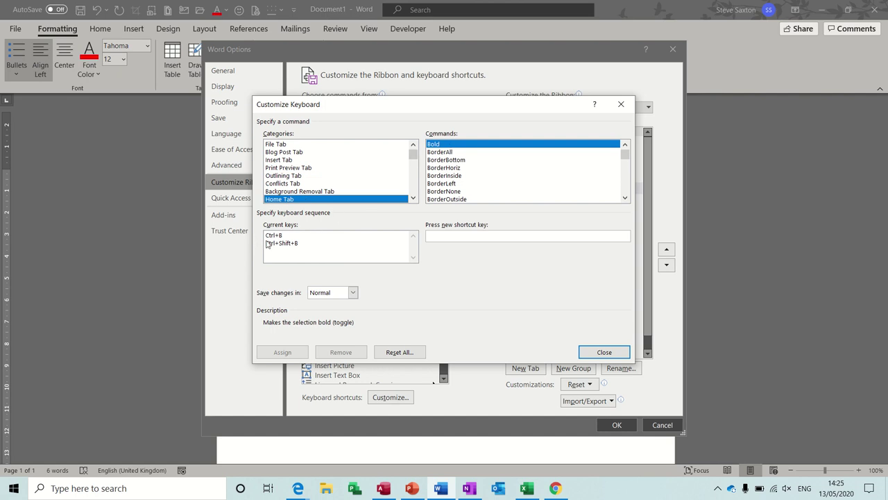
{"action": "left_click", "coordinate": [435, 152]}
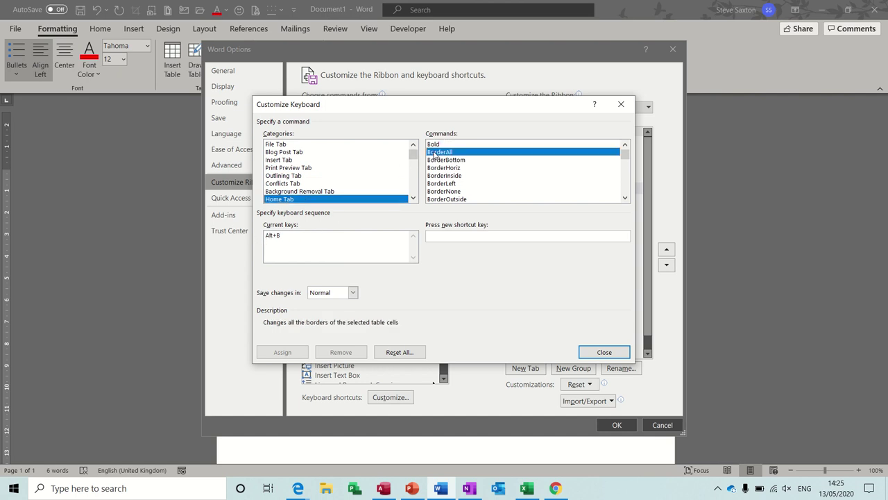
{"action": "left_click", "coordinate": [450, 160]}
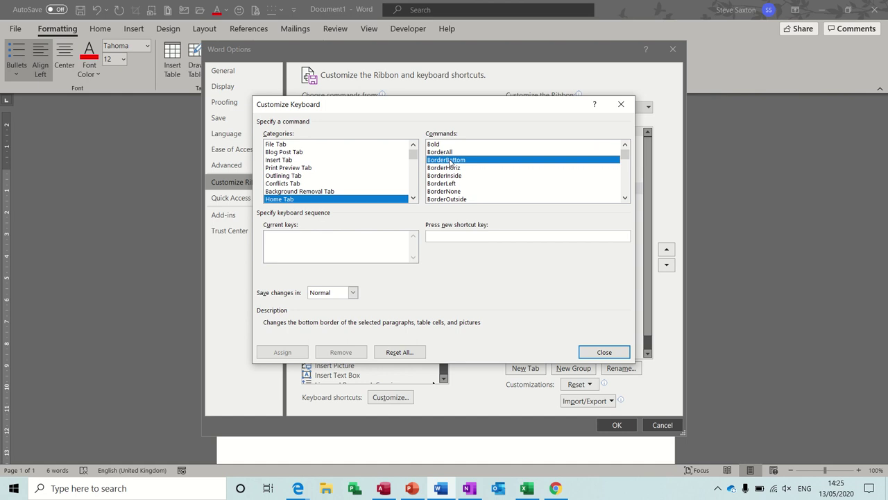
{"action": "left_click", "coordinate": [442, 152]}
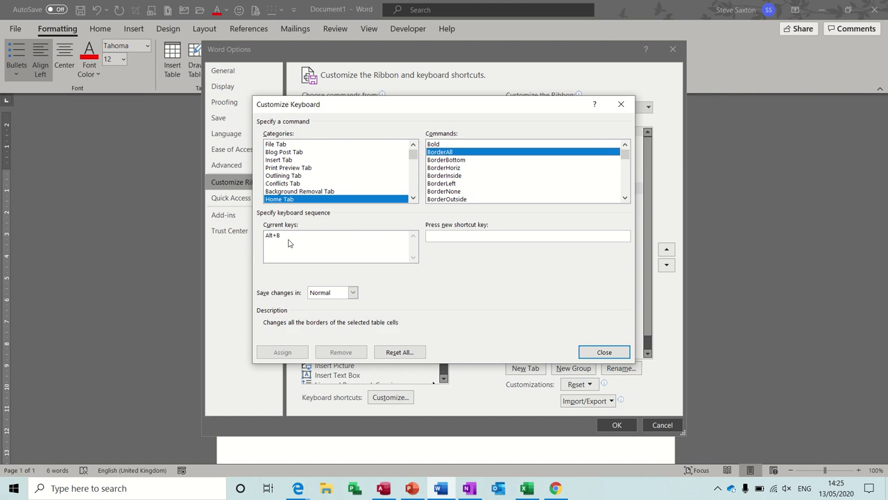
Assign the shortcut Alt+4 to the Home Tab category's BorderBottom command and apply the Word options
{"action": "left_click", "coordinate": [452, 161]}
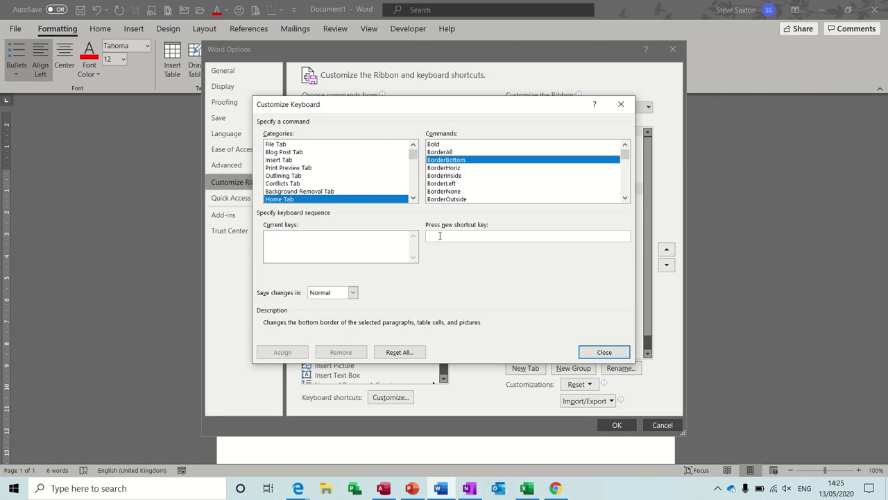
{"action": "left_click", "coordinate": [439, 236]}
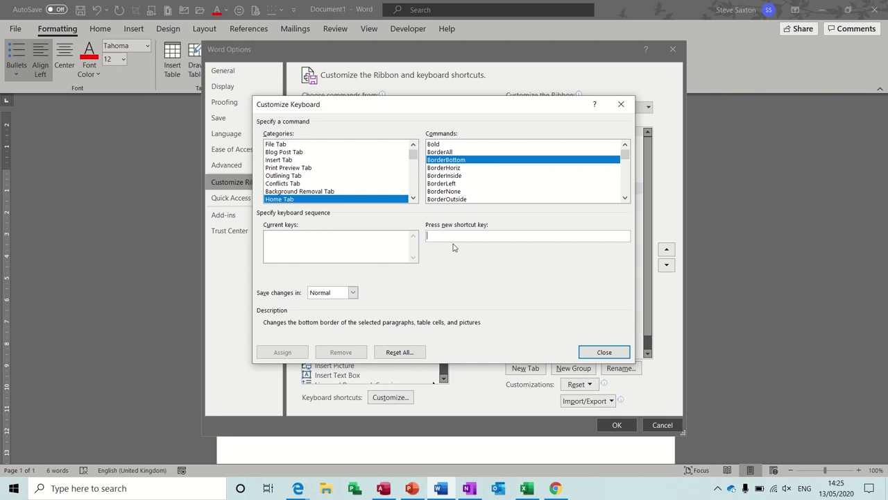
{"action": "key", "text": "alt+4"}
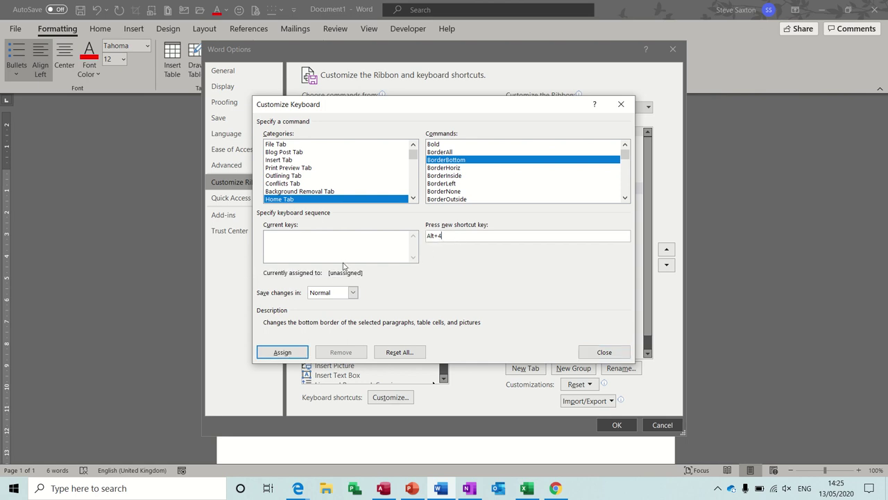
{"action": "left_click", "coordinate": [282, 353]}
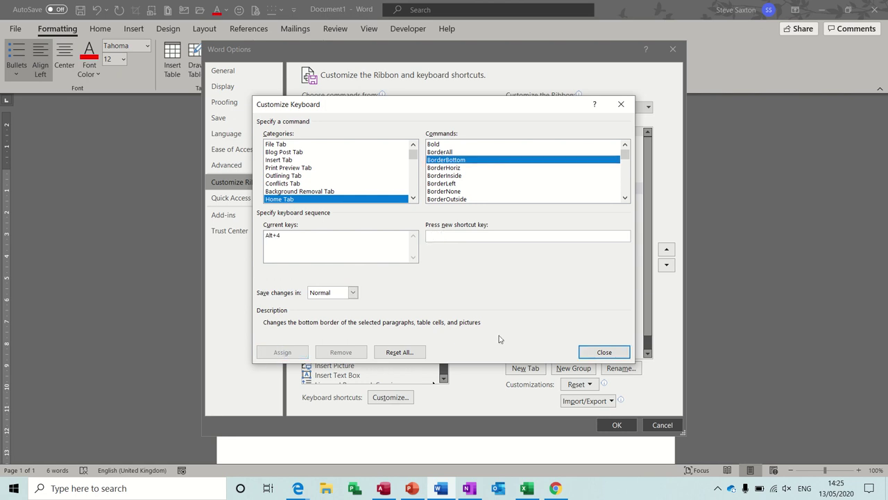
{"action": "left_click", "coordinate": [602, 354]}
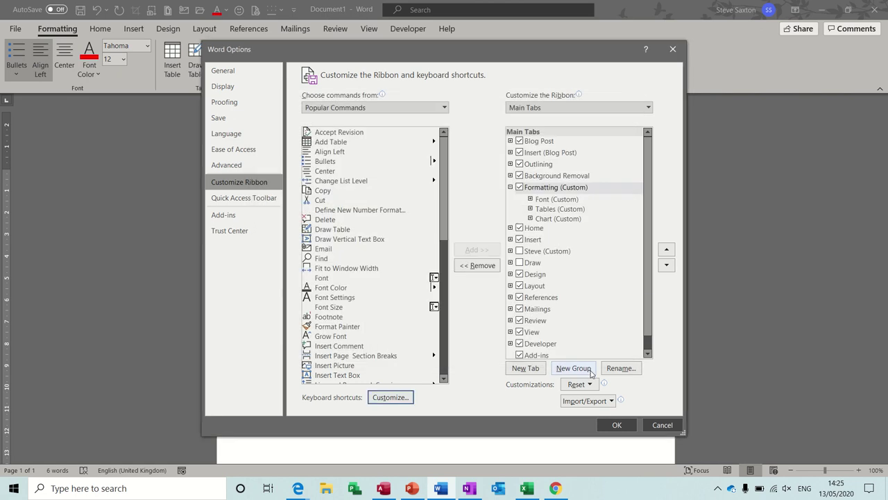
{"action": "left_click", "coordinate": [628, 428]}
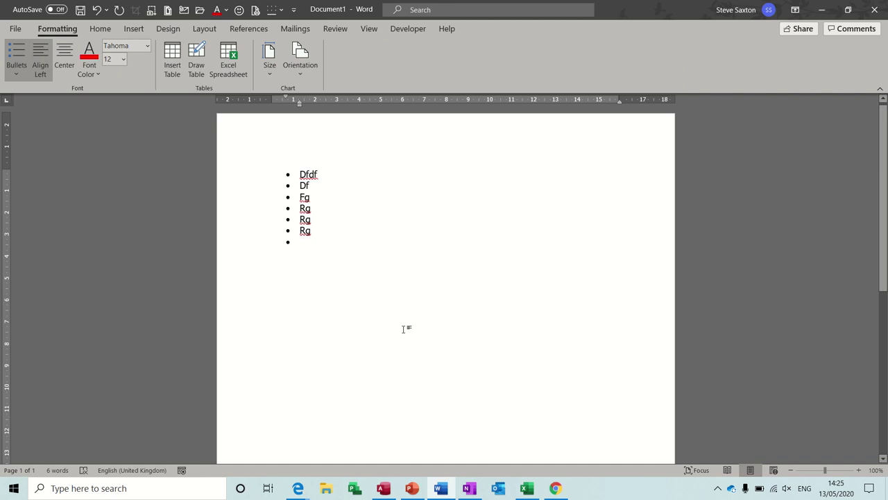
Add a bottom border to the empty last bullet with the new custom shortcut and enter the text sdfbwdfjbwdfdbfdbfjdbfdkjbf
{"action": "key", "text": "alt+4"}
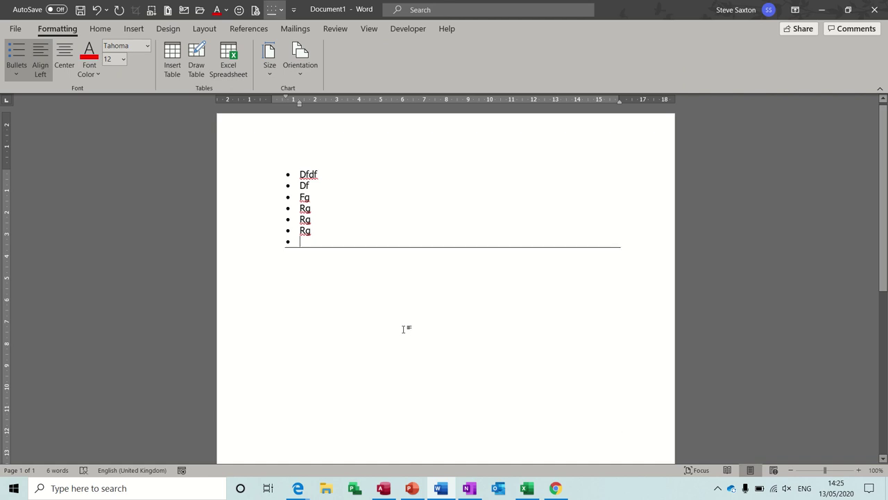
{"action": "type", "text": "sdfbwdfjbwdfdbfdbfjdbfdkjbf"}
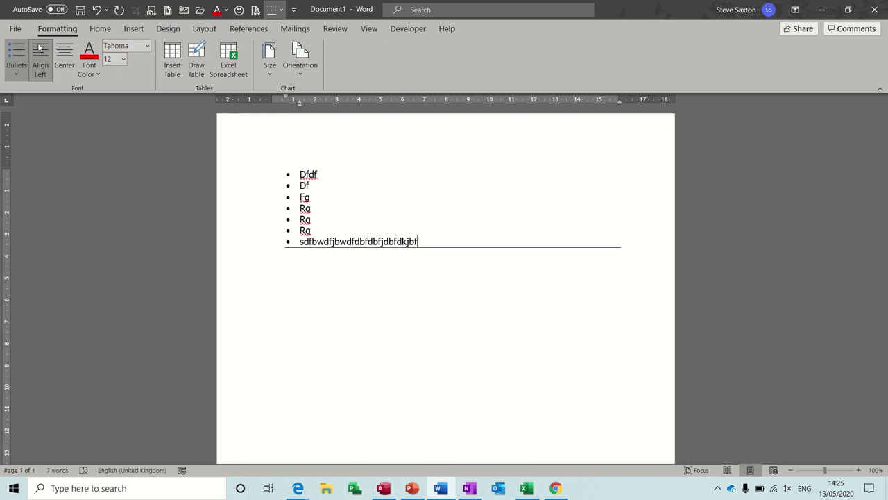
Reopen the keyboard shortcut customization and browse the command categories, comparing the Insert Tab and Home Tab commands
{"action": "left_click", "coordinate": [17, 29]}
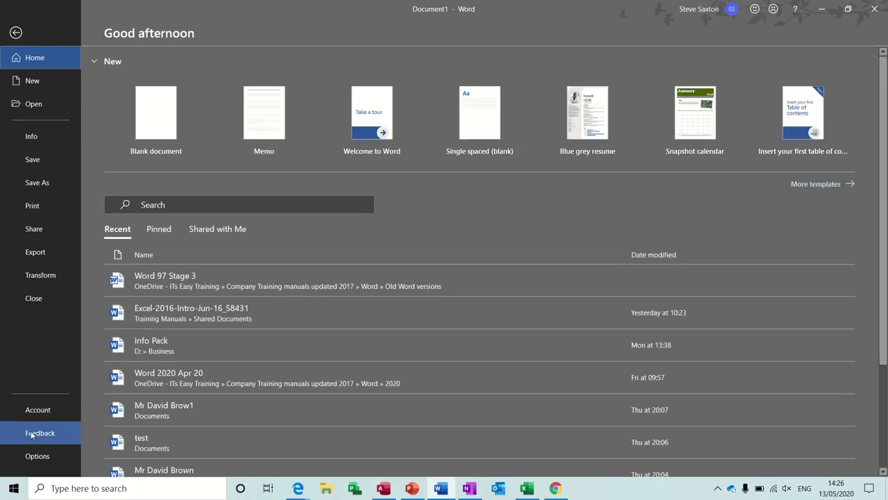
{"action": "left_click", "coordinate": [29, 453]}
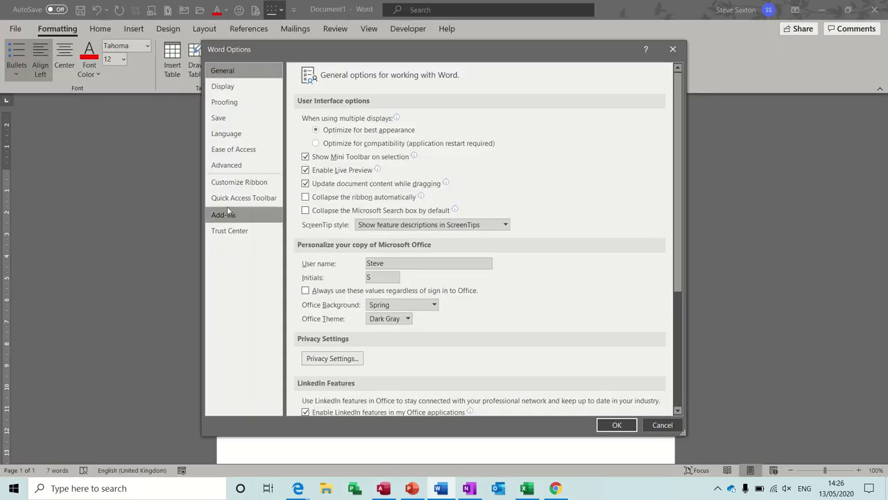
{"action": "left_click", "coordinate": [233, 185]}
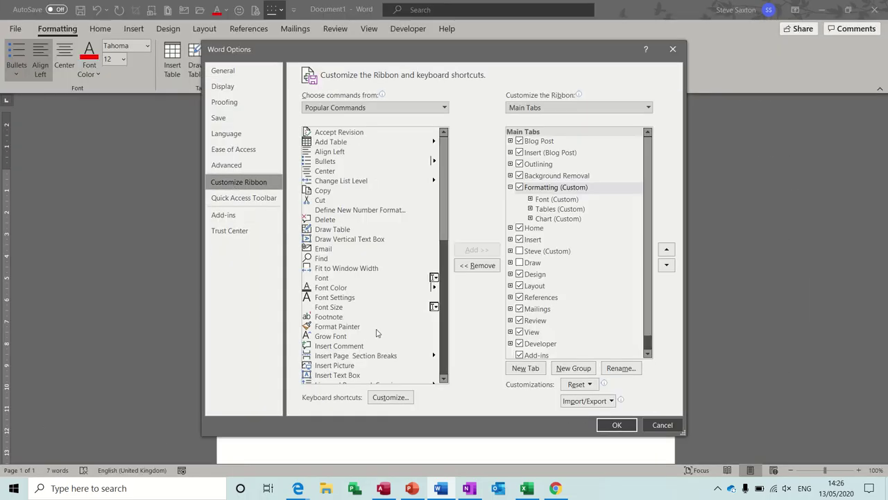
{"action": "left_click", "coordinate": [386, 400]}
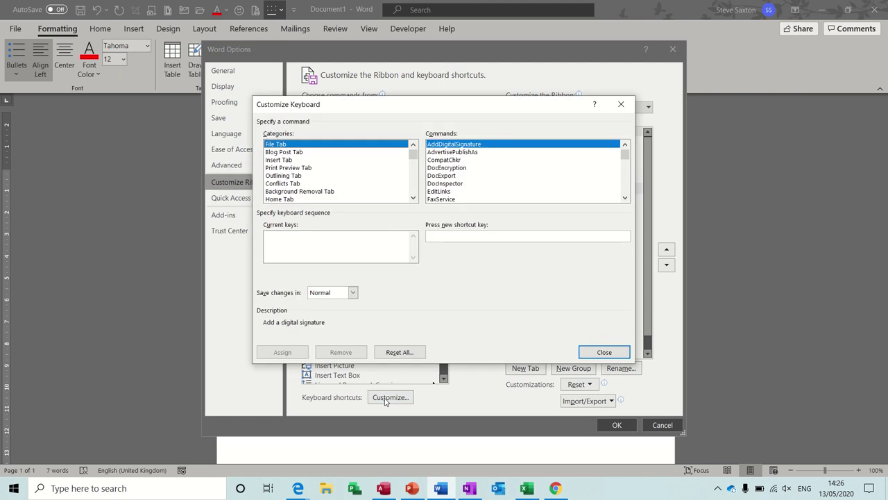
{"action": "left_click", "coordinate": [293, 199]}
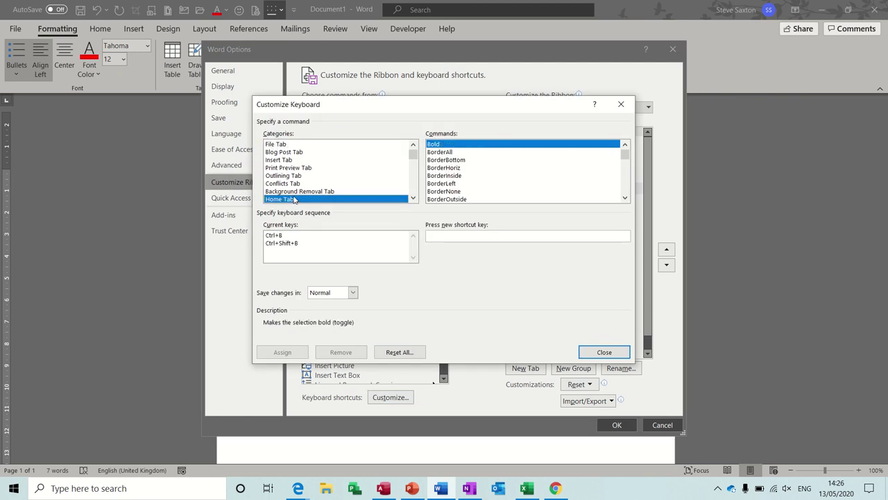
{"action": "left_click", "coordinate": [413, 199]}
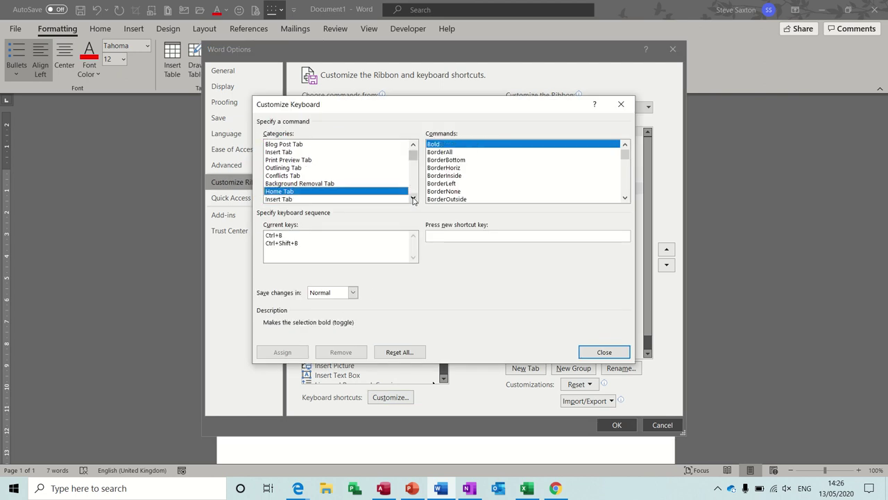
{"action": "left_click", "coordinate": [413, 199]}
{"action": "left_click", "coordinate": [413, 198]}
{"action": "left_click", "coordinate": [413, 198]}
{"action": "left_click", "coordinate": [413, 198]}
{"action": "left_click", "coordinate": [413, 199]}
{"action": "left_click", "coordinate": [413, 199]}
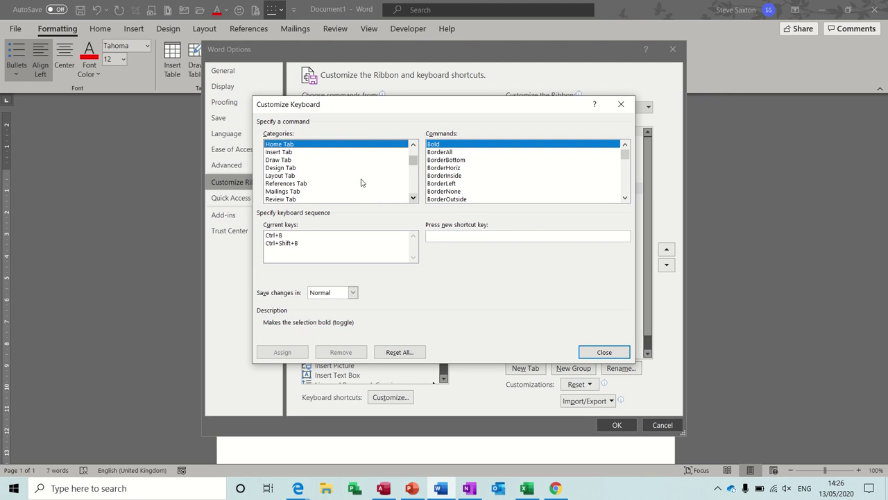
{"action": "left_click", "coordinate": [285, 152]}
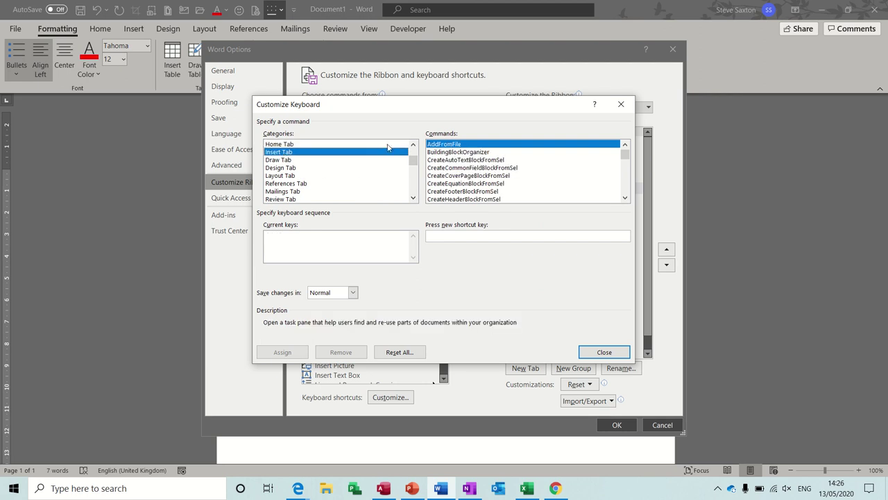
{"action": "left_click", "coordinate": [276, 145]}
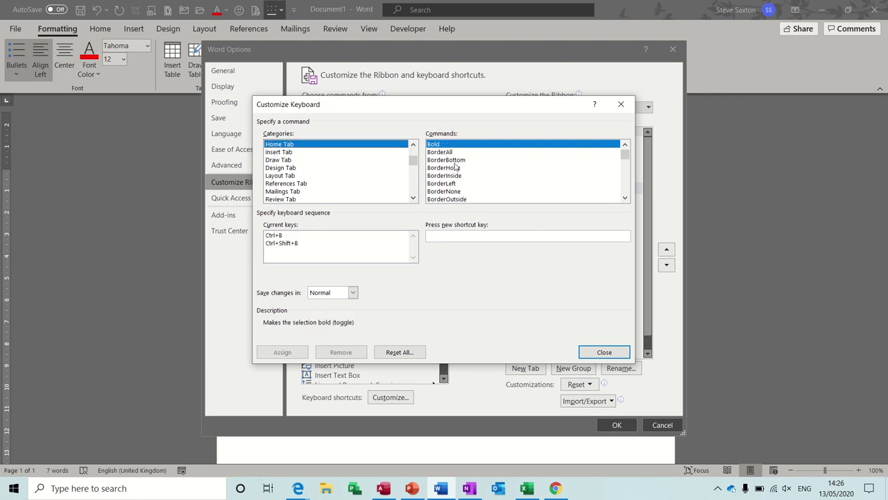
Find the BulletsGallery command in the Home Tab category and check its current shortcut
{"action": "left_click", "coordinate": [626, 199]}
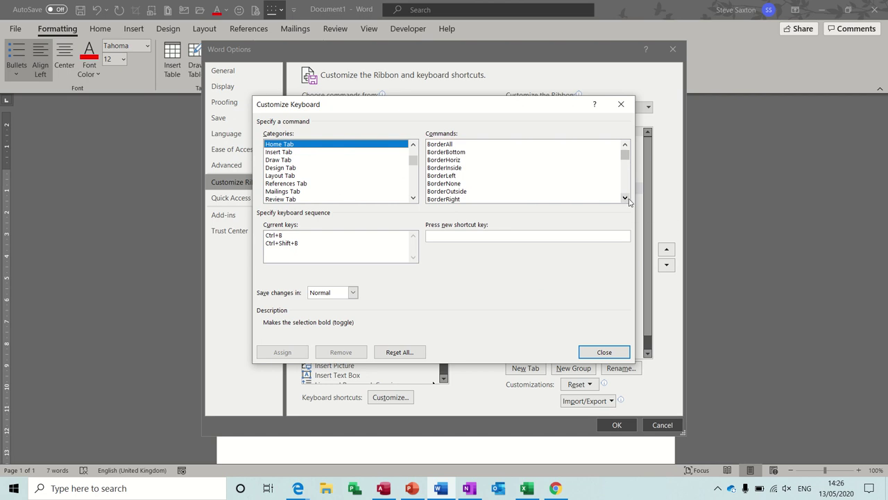
{"action": "left_click", "coordinate": [626, 198]}
{"action": "left_click", "coordinate": [625, 198]}
{"action": "left_click", "coordinate": [625, 199]}
{"action": "left_click", "coordinate": [626, 199]}
{"action": "left_click", "coordinate": [626, 198]}
{"action": "left_click", "coordinate": [625, 198]}
{"action": "left_click", "coordinate": [625, 198]}
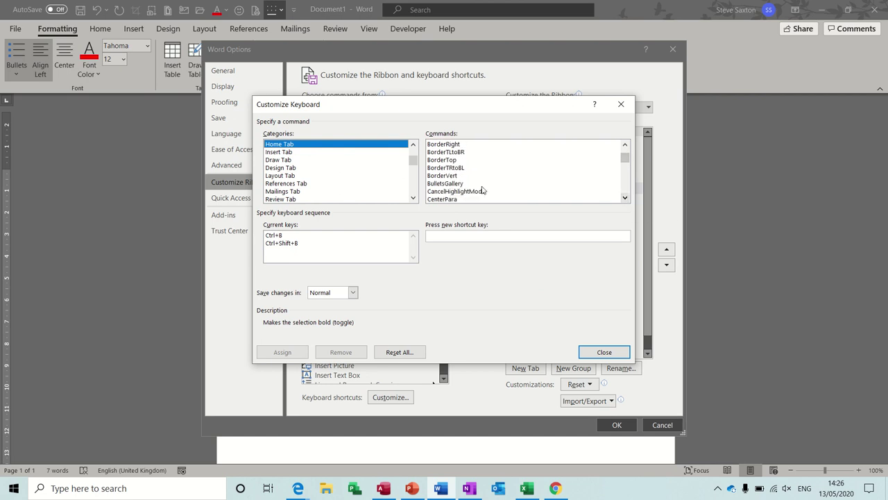
{"action": "left_click", "coordinate": [450, 183]}
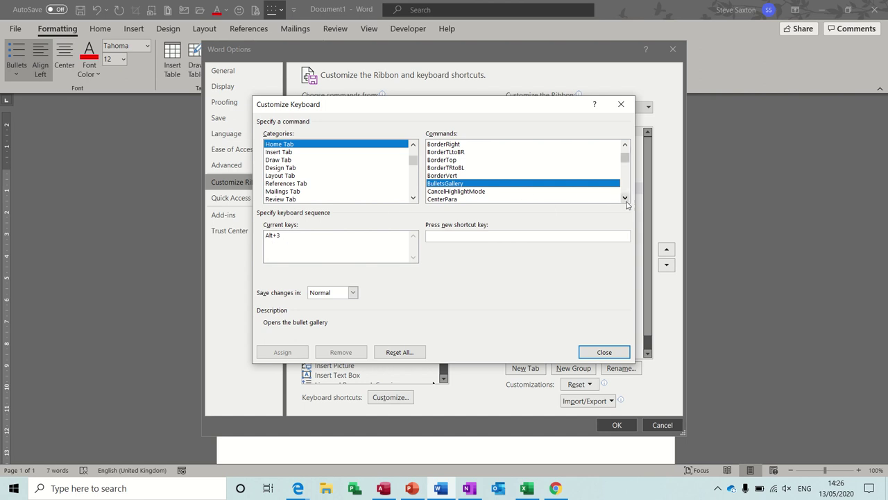
Assign the shortcut Alt+5 to the Home Tab category's CreateTable command and apply the Word options
{"action": "left_click", "coordinate": [625, 197]}
{"action": "left_click", "coordinate": [625, 197]}
{"action": "left_click", "coordinate": [624, 198]}
{"action": "left_click", "coordinate": [625, 198]}
{"action": "left_click", "coordinate": [624, 198]}
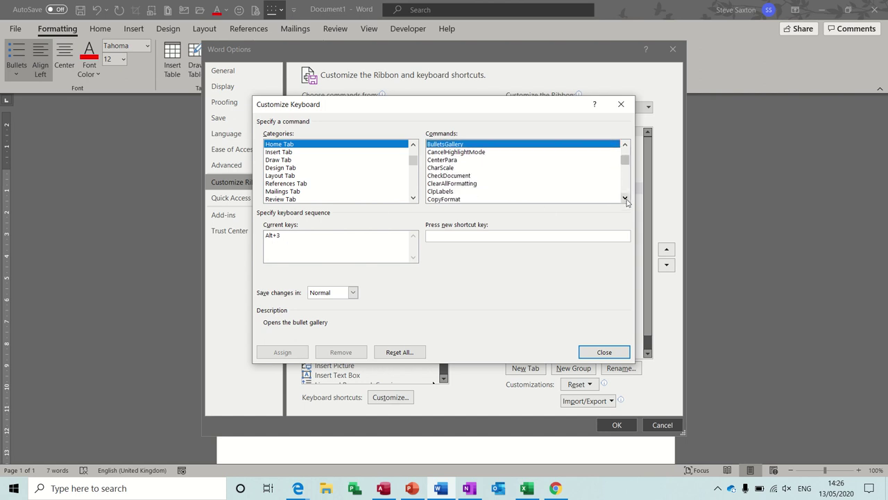
{"action": "left_click", "coordinate": [625, 198]}
{"action": "left_click", "coordinate": [624, 198]}
{"action": "left_click", "coordinate": [625, 198]}
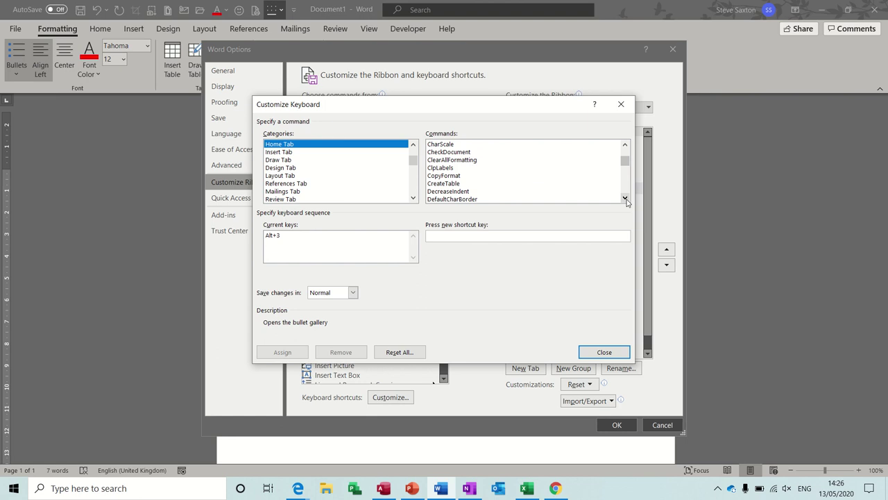
{"action": "left_click", "coordinate": [455, 184]}
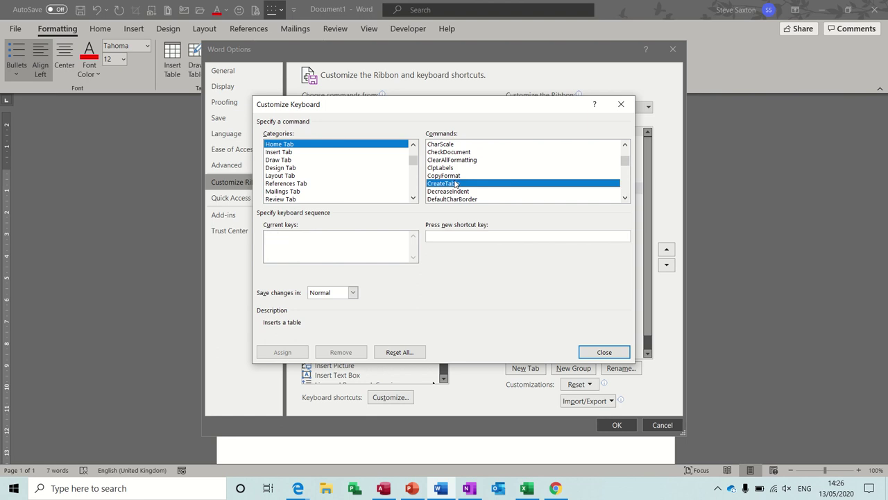
{"action": "left_click", "coordinate": [444, 236]}
{"action": "key", "text": "alt+5"}
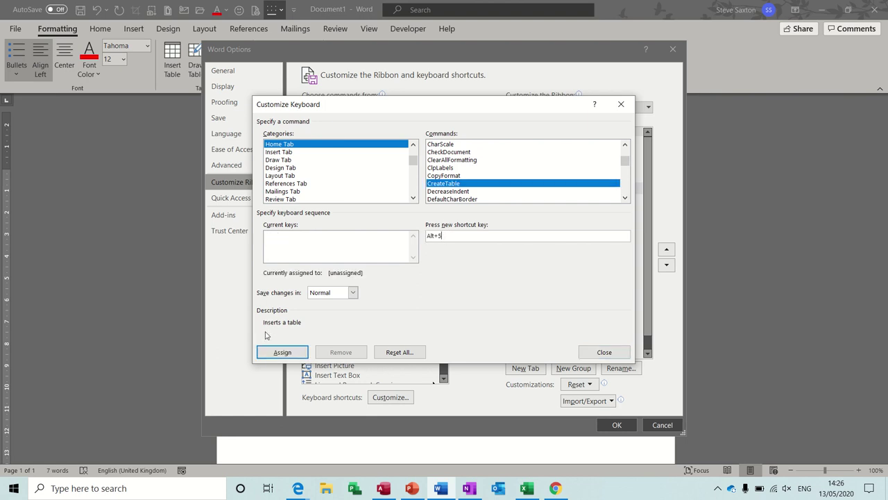
{"action": "left_click", "coordinate": [282, 353]}
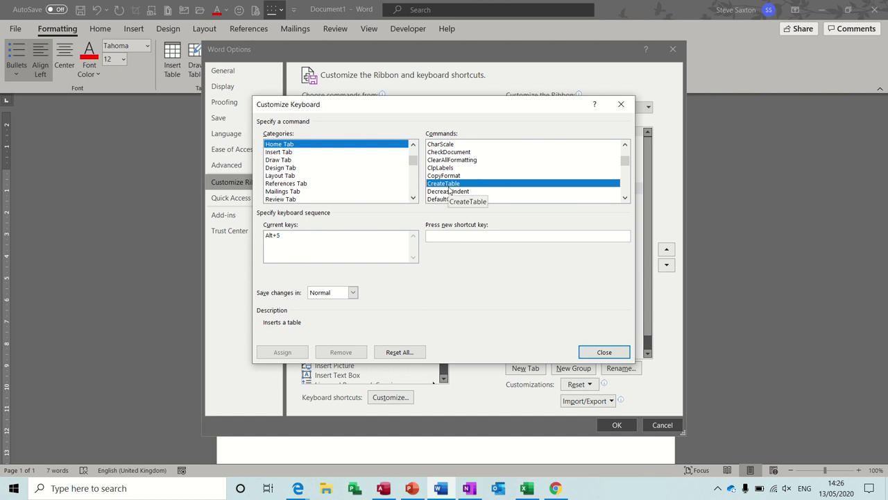
{"action": "left_click", "coordinate": [602, 353]}
{"action": "left_click", "coordinate": [617, 425]}
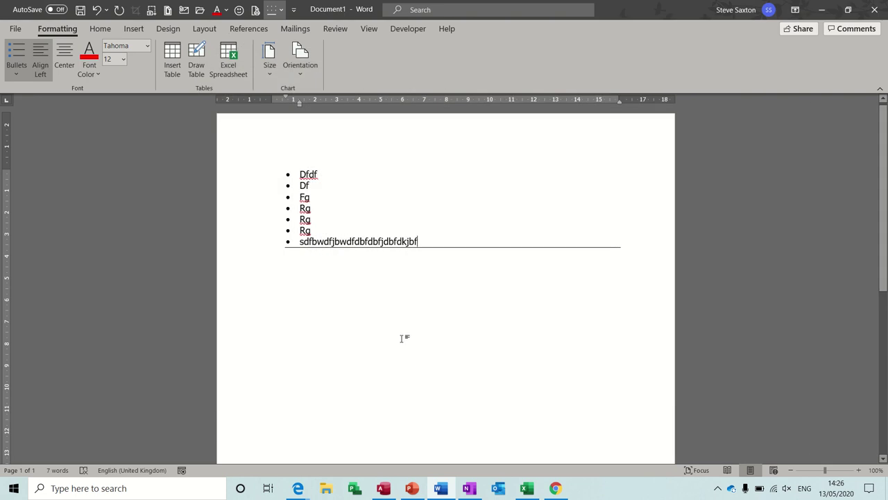
Draw a three-column table below the bulleted list, about 5.3 cm high with a middle column about 2.7 cm wide, using the new table shortcut
{"action": "left_click", "coordinate": [373, 294]}
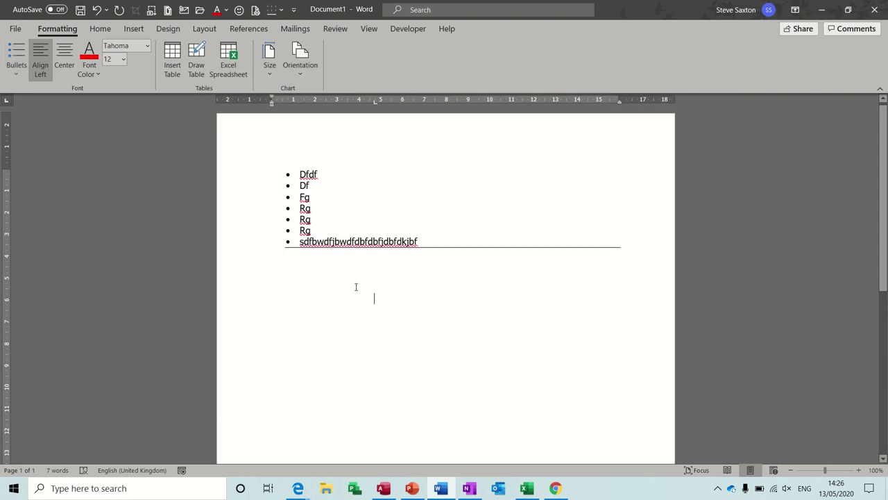
{"action": "key", "text": "ctrl+shift+t"}
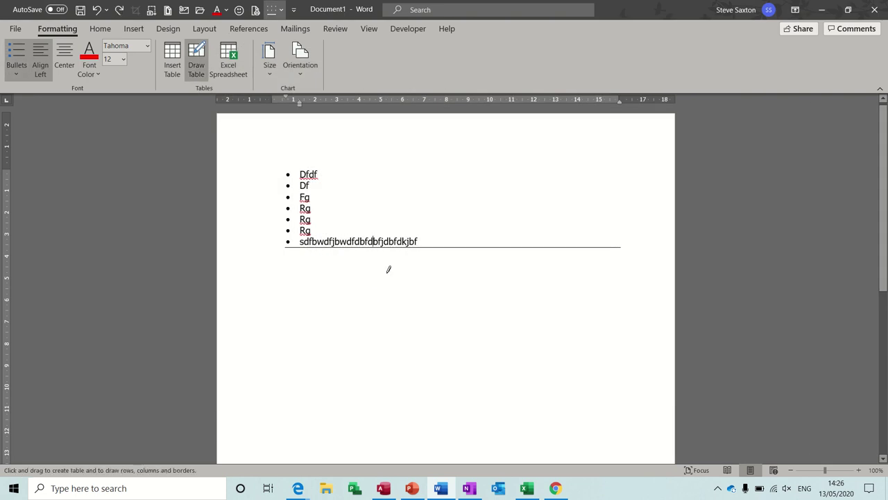
{"action": "left_click_drag", "start_coordinate": [299, 265], "coordinate": [555, 380]}
{"action": "left_click_drag", "start_coordinate": [339, 265], "coordinate": [341, 378]}
{"action": "left_click_drag", "start_coordinate": [398, 266], "coordinate": [407, 354]}
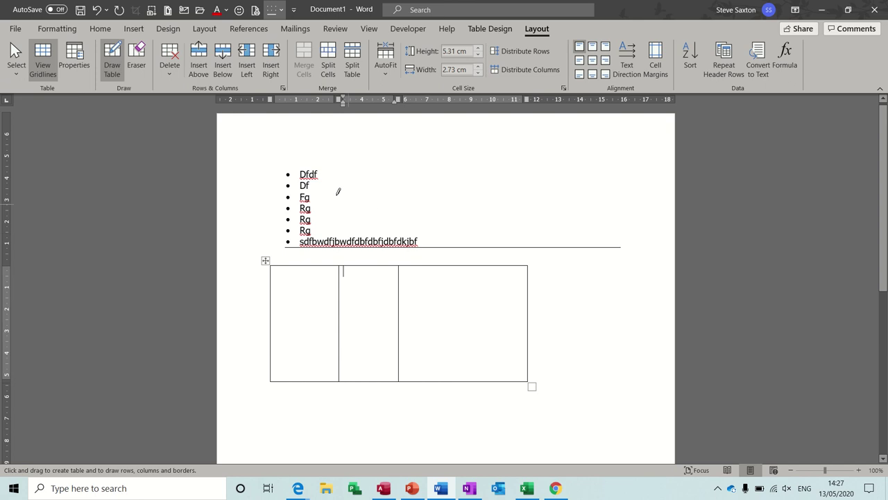
{"action": "key", "text": "Escape"}
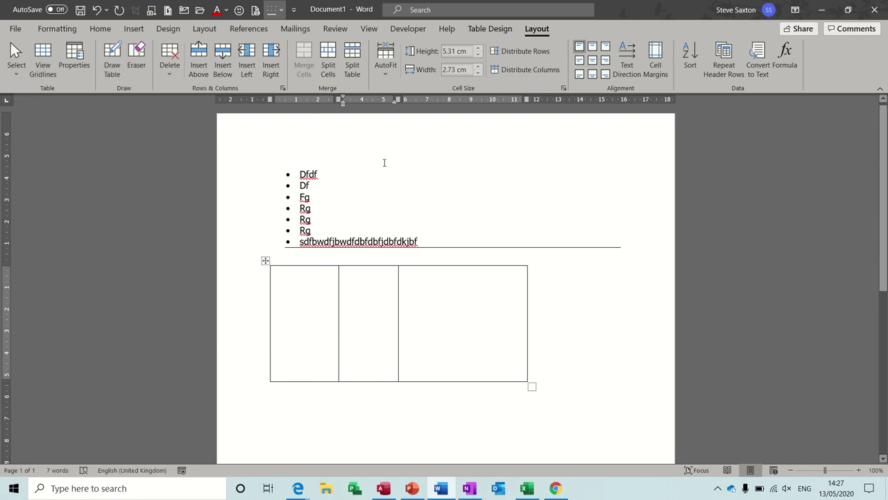
{"action": "left_click", "coordinate": [339, 270]}
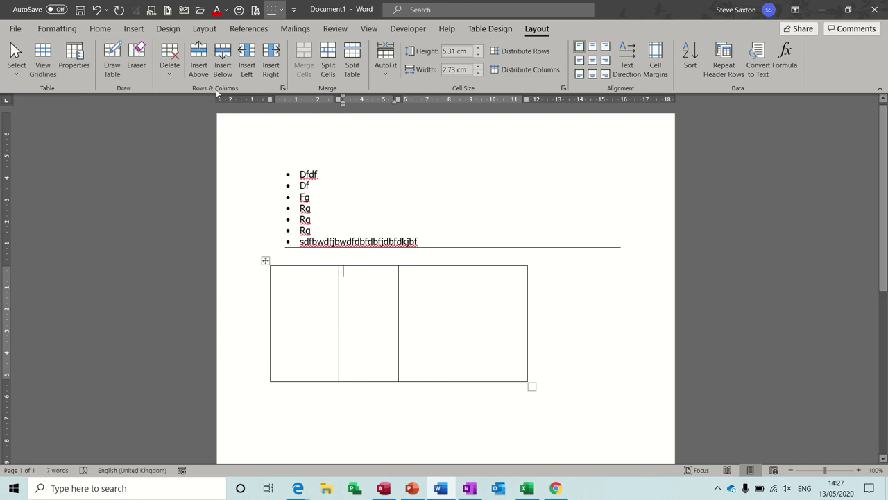
Check the reset choices for ribbon customizations, hide the custom Formatting tab from the main tabs and apply the Word options
{"action": "left_click", "coordinate": [49, 32]}
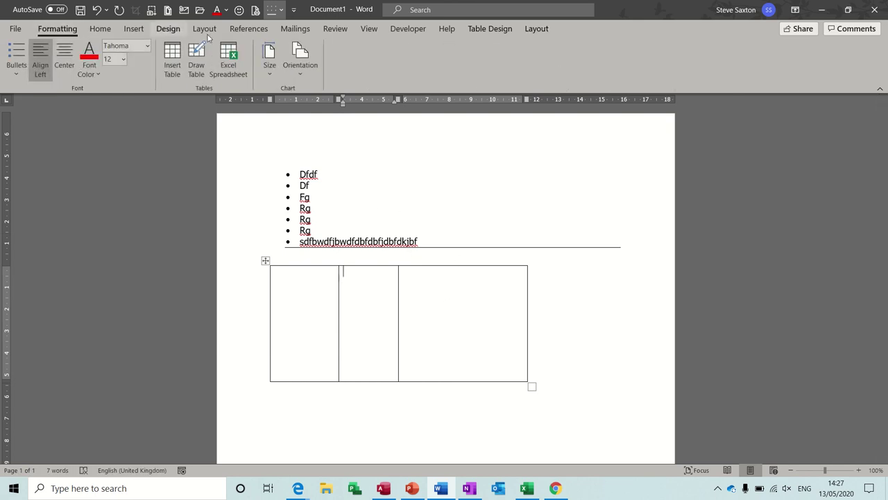
{"action": "left_click", "coordinate": [15, 29]}
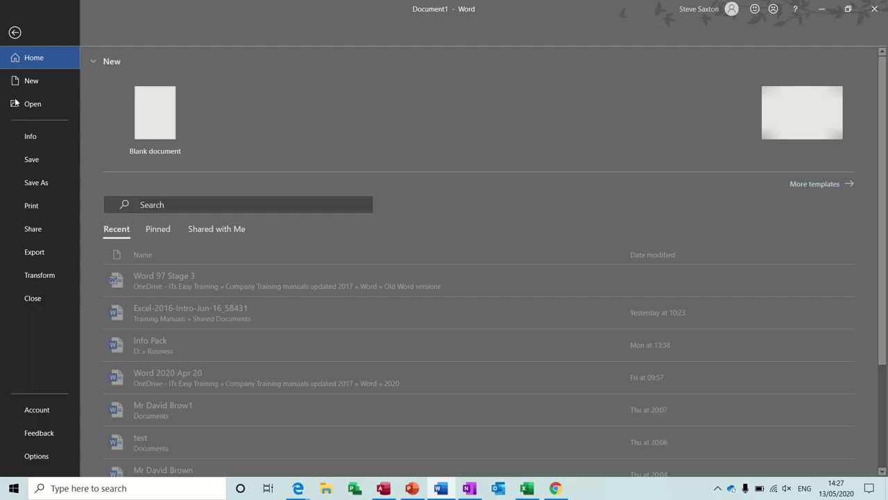
{"action": "left_click", "coordinate": [31, 455]}
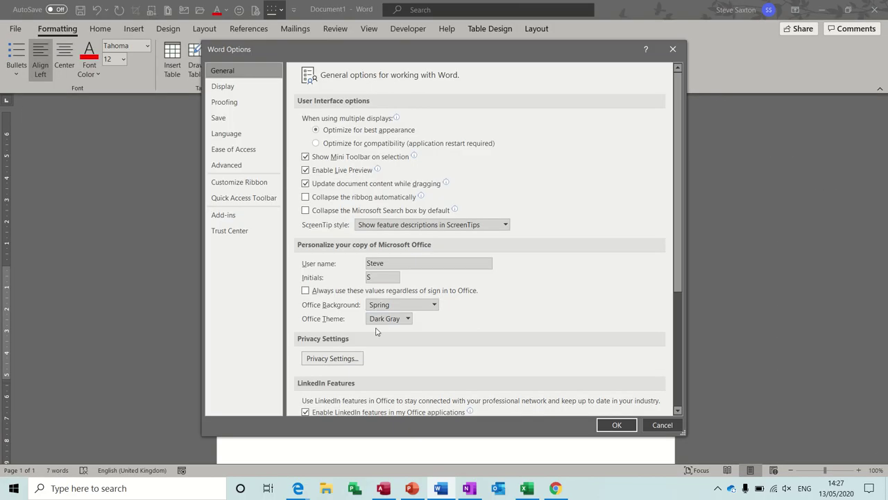
{"action": "left_click", "coordinate": [258, 185]}
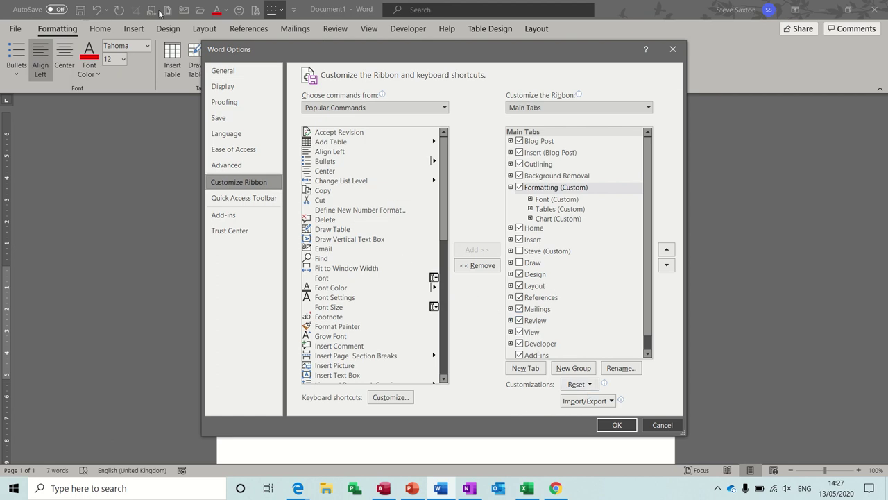
{"action": "left_click", "coordinate": [588, 386]}
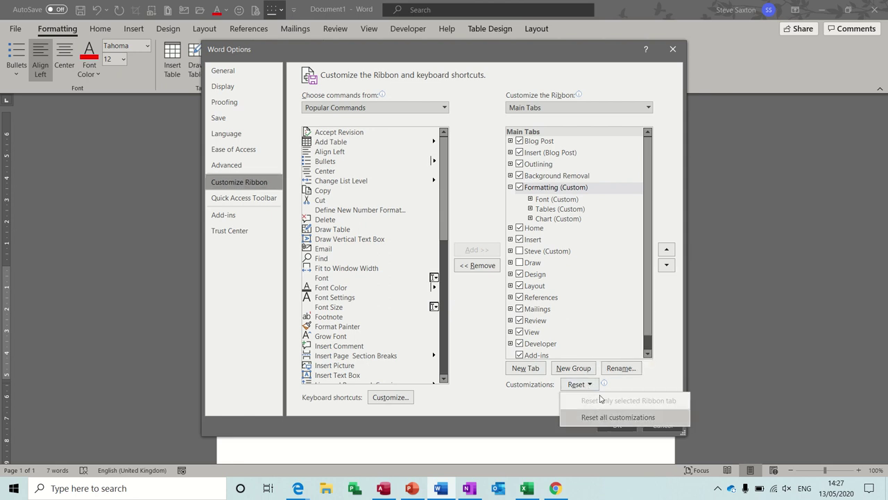
{"action": "left_click", "coordinate": [520, 188]}
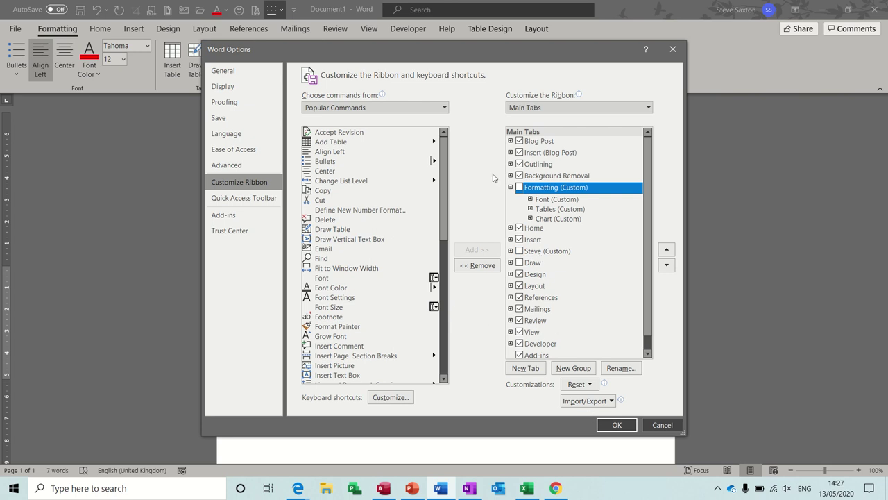
{"action": "left_click", "coordinate": [616, 424]}
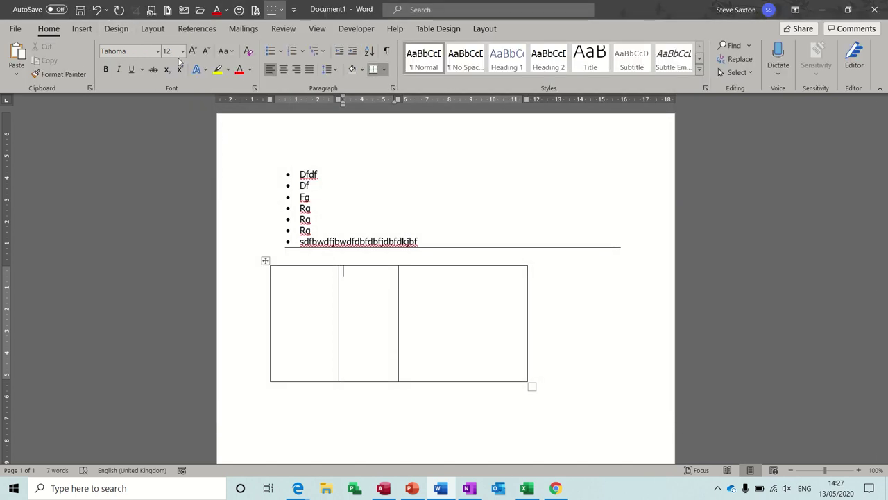
{"action": "left_click", "coordinate": [372, 345]}
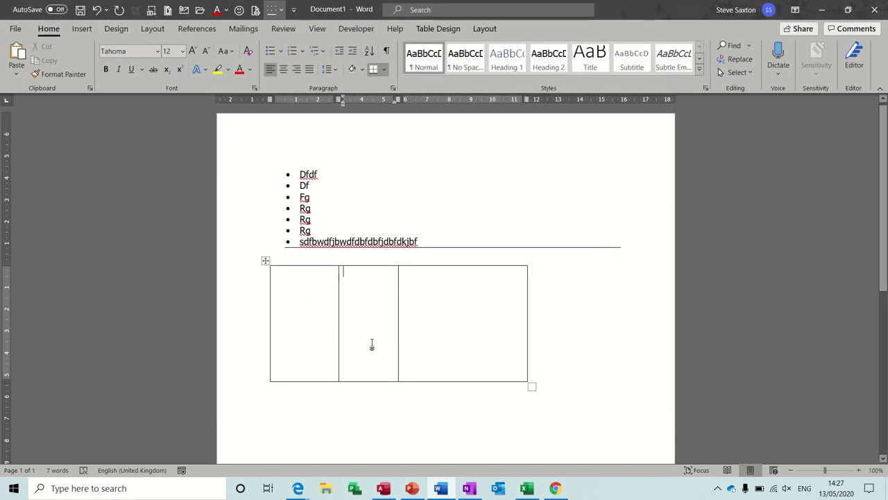